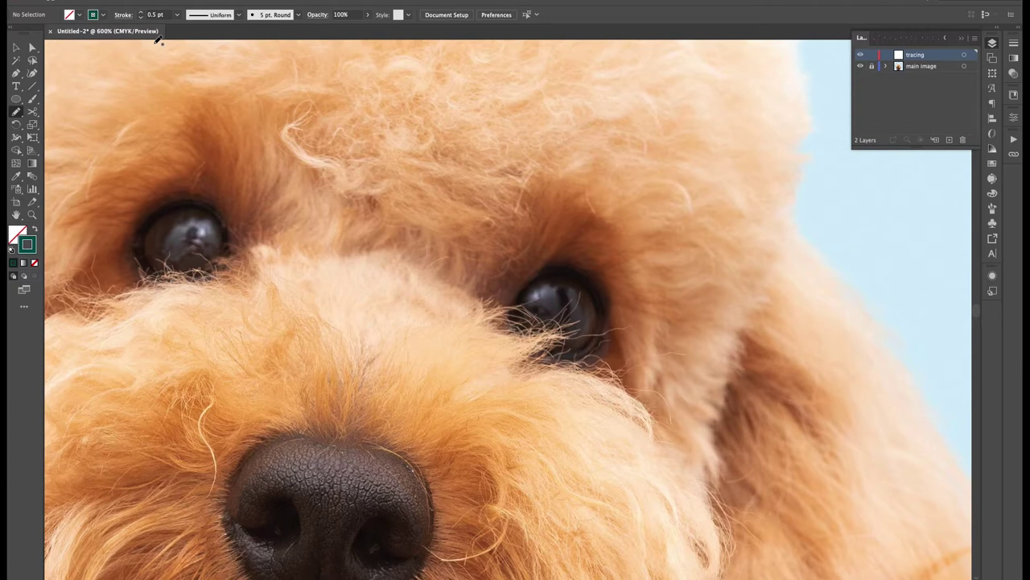
Trace the outline of the dog's nose and both nostrils with the Pencil tool, and deselect the paths
scroll(681, 233, down, 4)
scroll(681, 233, left, 4)
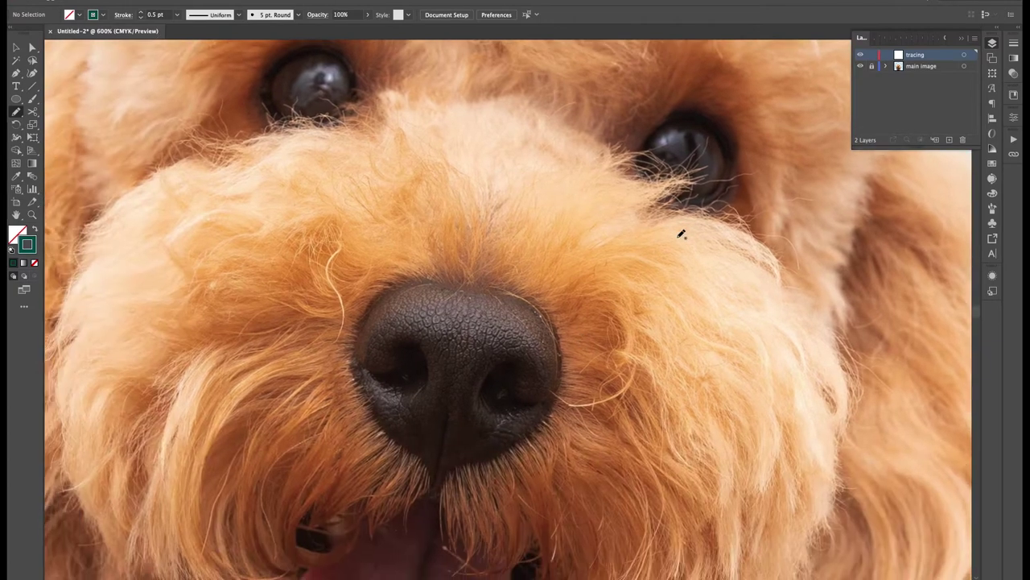
scroll(681, 233, down, 2)
scroll(681, 234, left, 2)
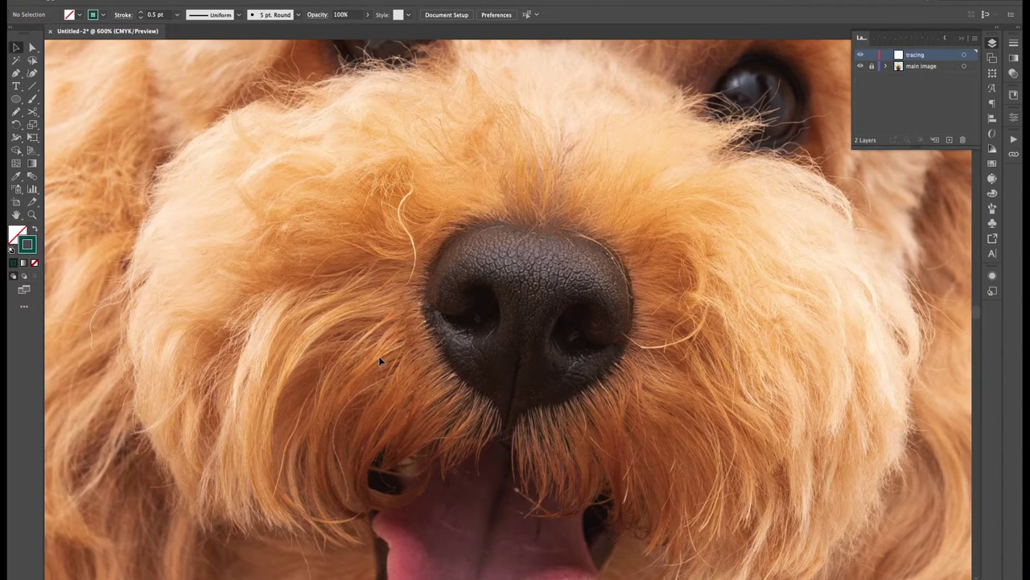
mouse_move(475, 222)
mouse_down()
mouse_move(435, 272)
mouse_move(434, 302)
mouse_move(464, 313)
mouse_move(474, 289)
mouse_move(494, 304)
mouse_move(476, 328)
mouse_move(440, 315)
mouse_move(445, 343)
mouse_move(508, 417)
mouse_move(588, 380)
mouse_move(628, 345)
mouse_move(559, 335)
mouse_move(571, 307)
mouse_move(603, 342)
mouse_move(635, 330)
mouse_move(635, 285)
mouse_move(599, 230)
mouse_up()
drag(536, 217, 535, 219)
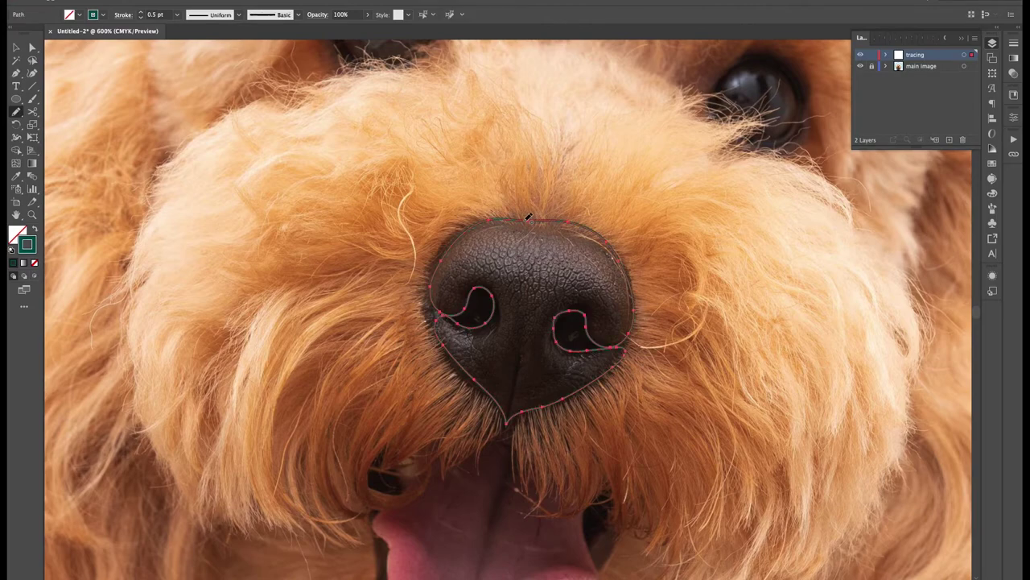
scroll(594, 341, down, 5)
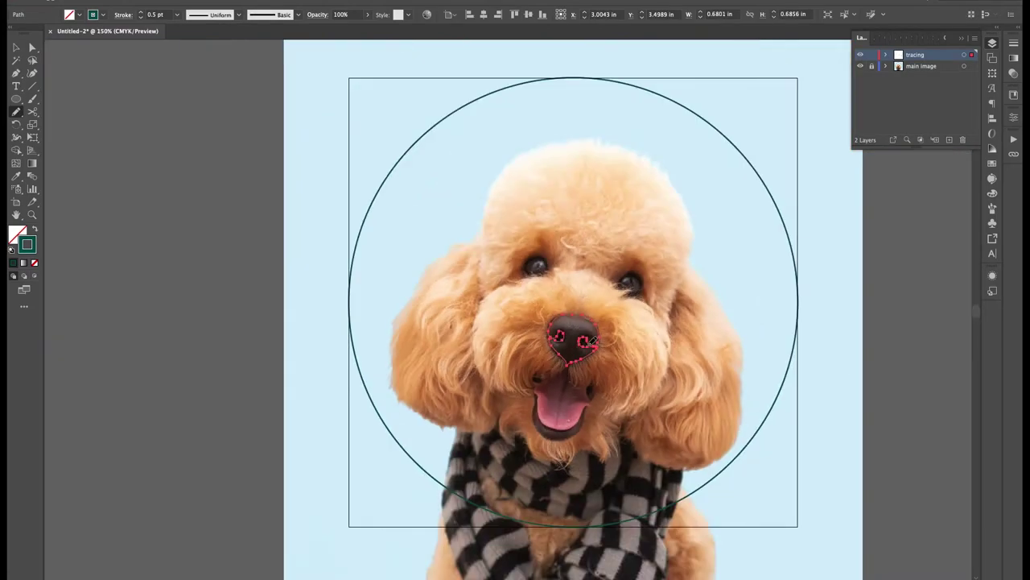
key(ctrl+shift+a)
Trace the dog's left-hand eye with the Pencil tool: the highlight, the pupil, the eyeball edge and the dark outer rim
scroll(567, 306, up, 6)
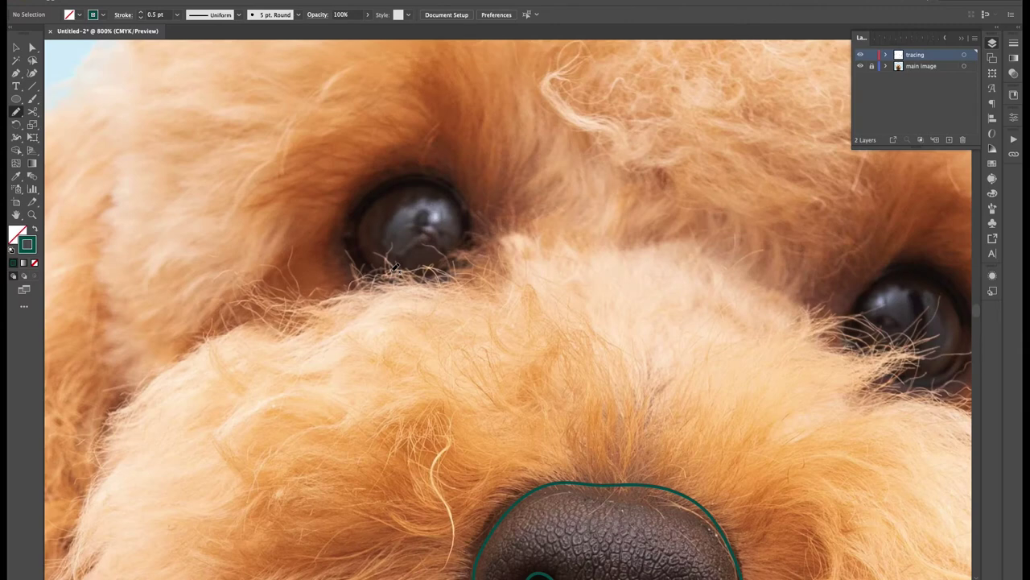
mouse_move(438, 219)
mouse_down()
mouse_move(395, 214)
mouse_move(380, 237)
mouse_move(414, 270)
mouse_move(450, 259)
mouse_move(461, 225)
mouse_move(433, 195)
mouse_move(372, 206)
mouse_move(358, 239)
mouse_move(381, 269)
mouse_up()
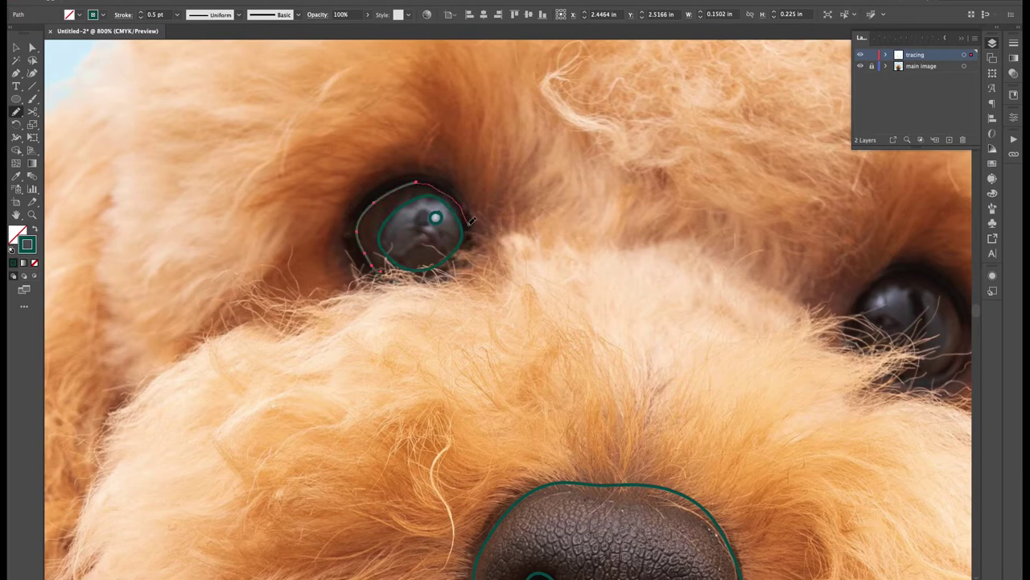
drag(475, 231, 476, 237)
ctrl+click(324, 392)
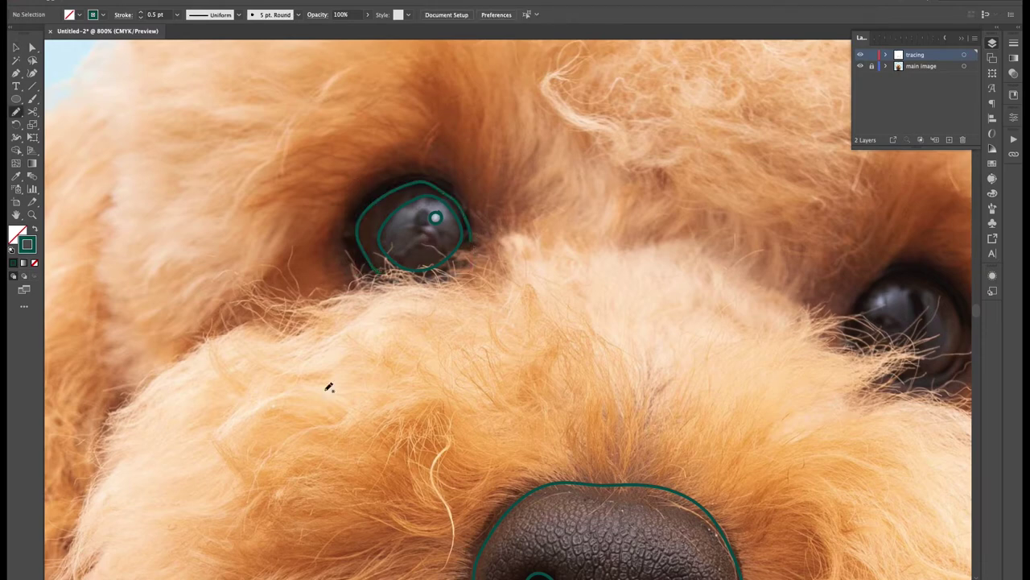
mouse_move(375, 272)
mouse_down()
mouse_move(354, 256)
mouse_move(353, 207)
mouse_move(400, 172)
mouse_move(444, 173)
mouse_move(474, 217)
mouse_move(474, 244)
mouse_up()
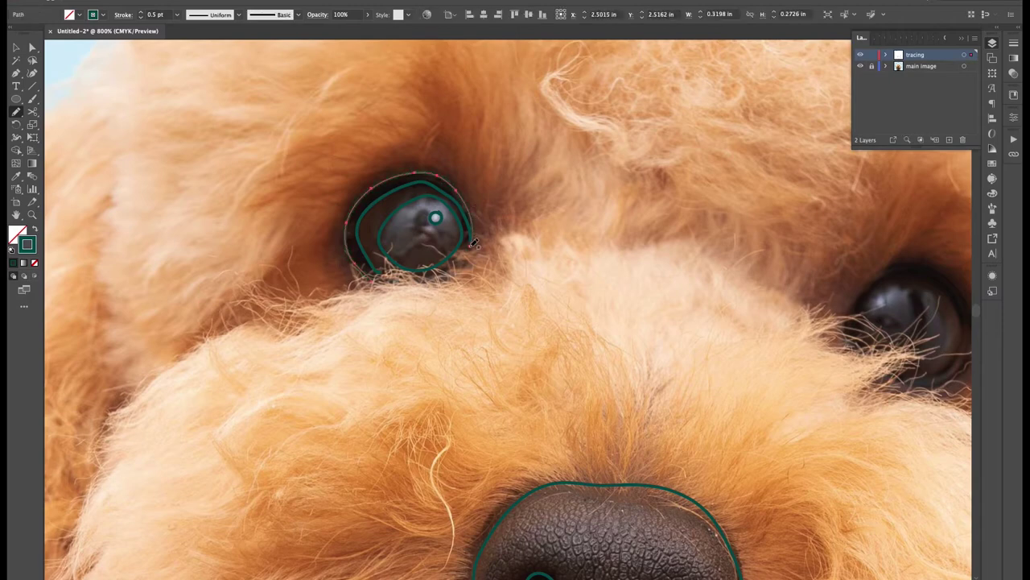
drag(375, 276, 387, 274)
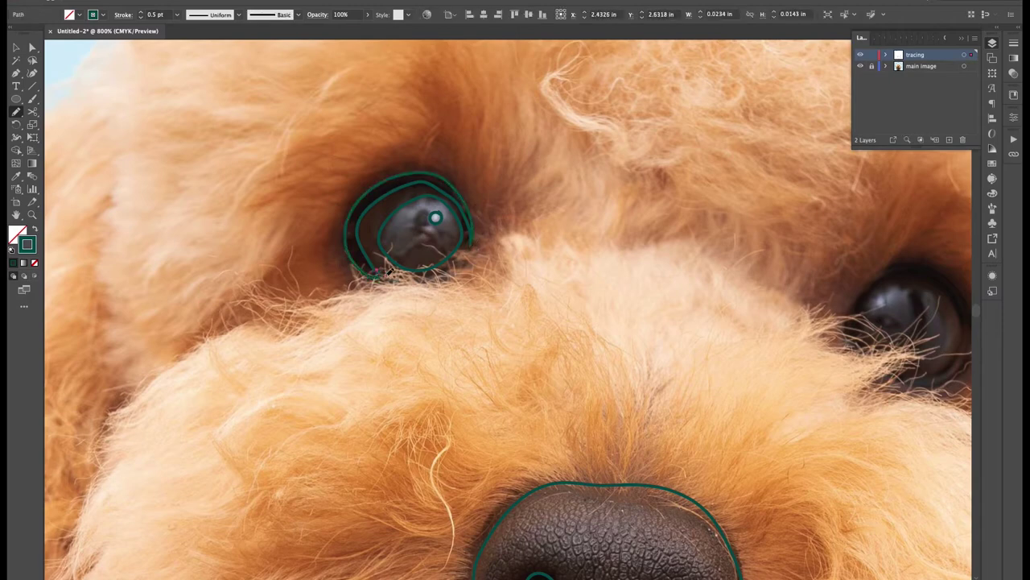
key(v)
click(458, 428)
Trace the highlight and the pupil of the dog's right-hand eye with the Pencil tool
scroll(458, 429, right, 8)
scroll(459, 428, down, 1)
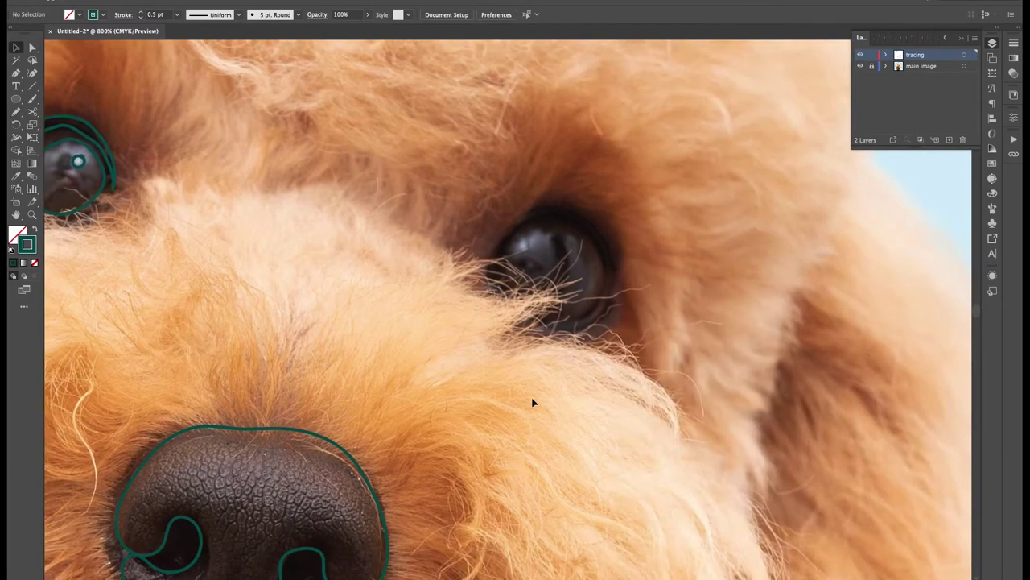
scroll(532, 403, down, 2)
scroll(532, 403, right, 2)
key(n)
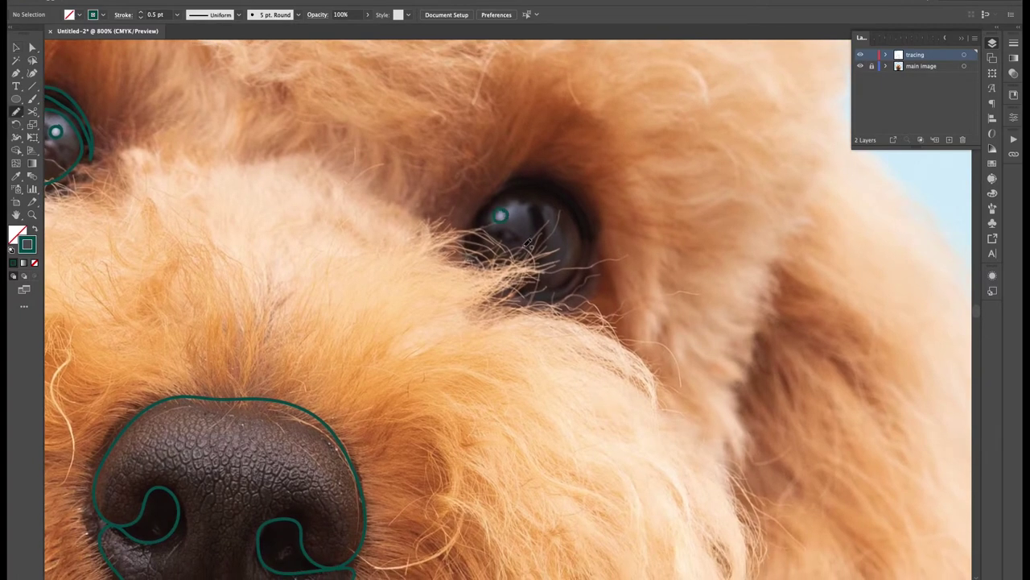
mouse_move(497, 205)
mouse_down()
mouse_move(532, 196)
mouse_move(555, 210)
mouse_move(561, 254)
mouse_move(546, 267)
mouse_move(492, 259)
mouse_move(479, 218)
mouse_move(500, 199)
mouse_up()
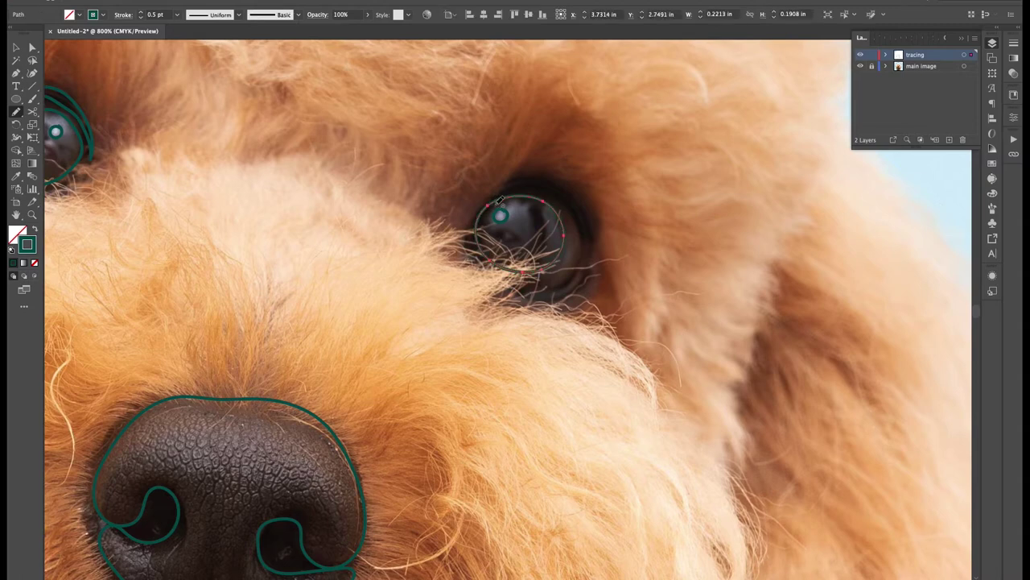
ctrl+click(287, 409)
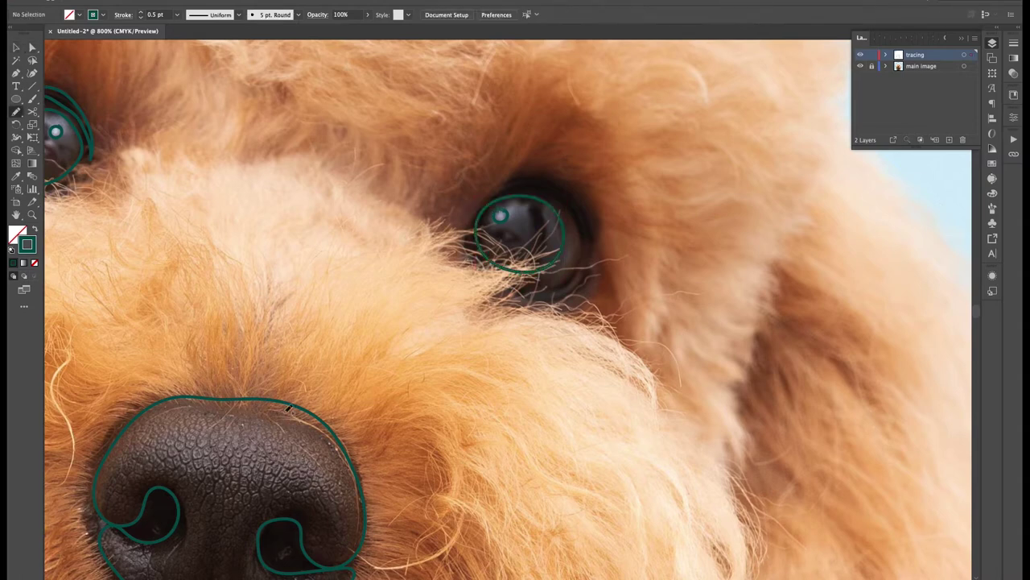
Draw the eyeball edge and the dark outer rim around the right-hand eye's pupil
mouse_move(501, 193)
mouse_down()
mouse_move(544, 187)
mouse_move(571, 197)
mouse_move(582, 261)
mouse_move(568, 284)
mouse_move(543, 294)
mouse_move(518, 292)
mouse_move(502, 264)
mouse_up()
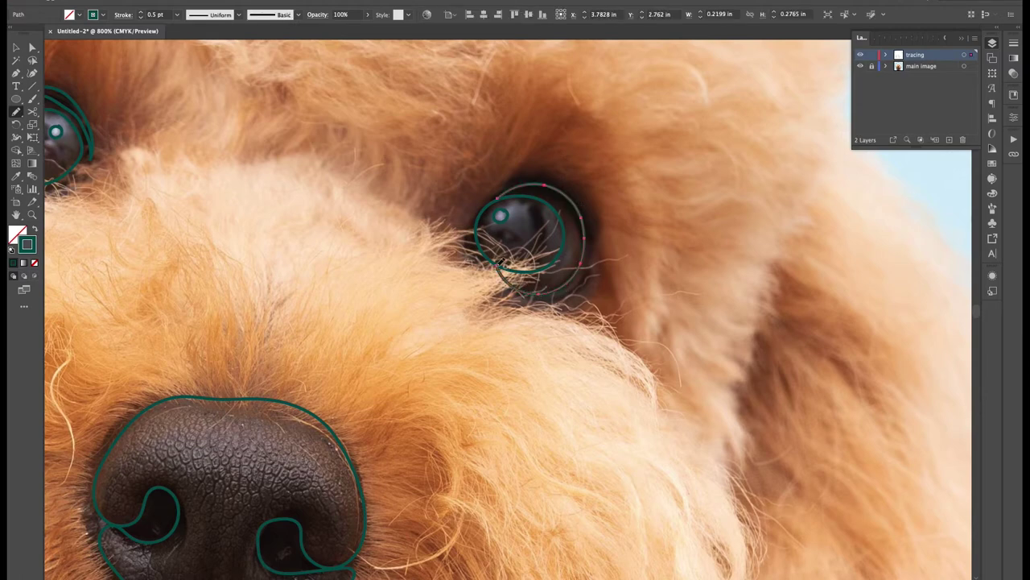
key(ctrl+z)
key(ctrl+shift+z)
key(v)
click(427, 422)
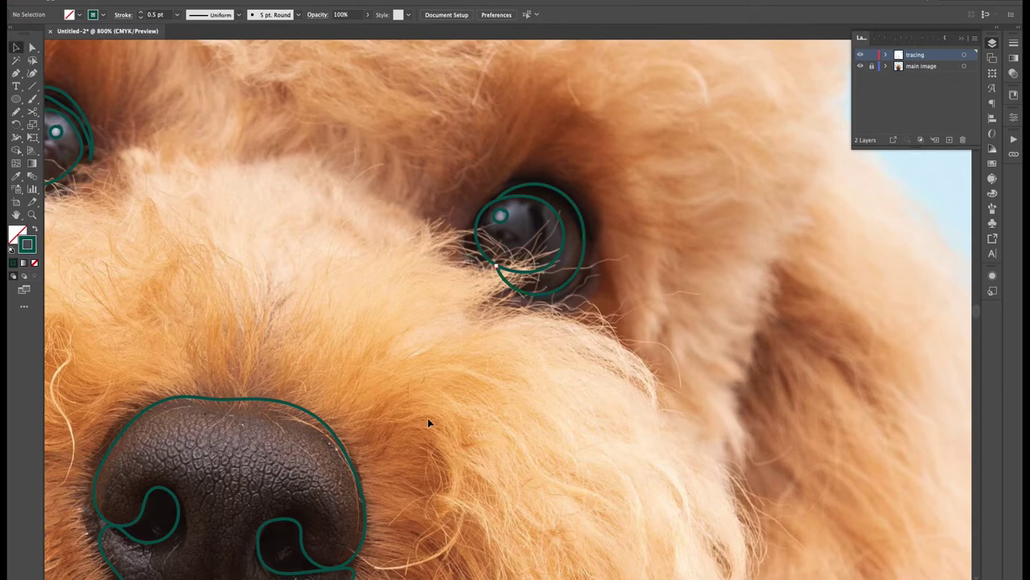
key(n)
drag(488, 204, 471, 254)
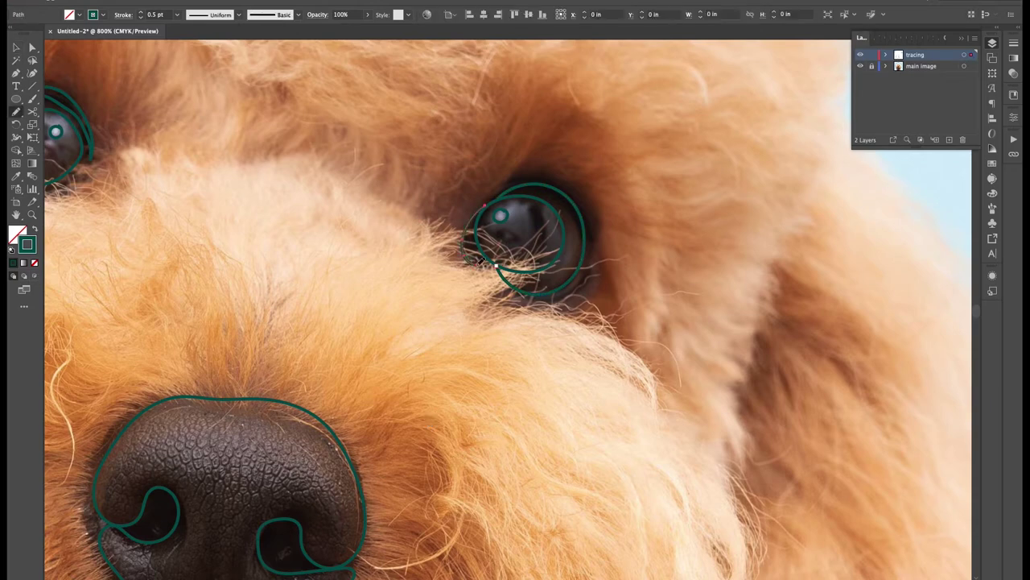
mouse_move(487, 206)
mouse_down()
mouse_move(533, 176)
mouse_move(568, 178)
mouse_move(594, 201)
mouse_move(600, 231)
mouse_move(595, 299)
mouse_move(557, 314)
mouse_move(499, 293)
mouse_up()
key(v)
click(463, 423)
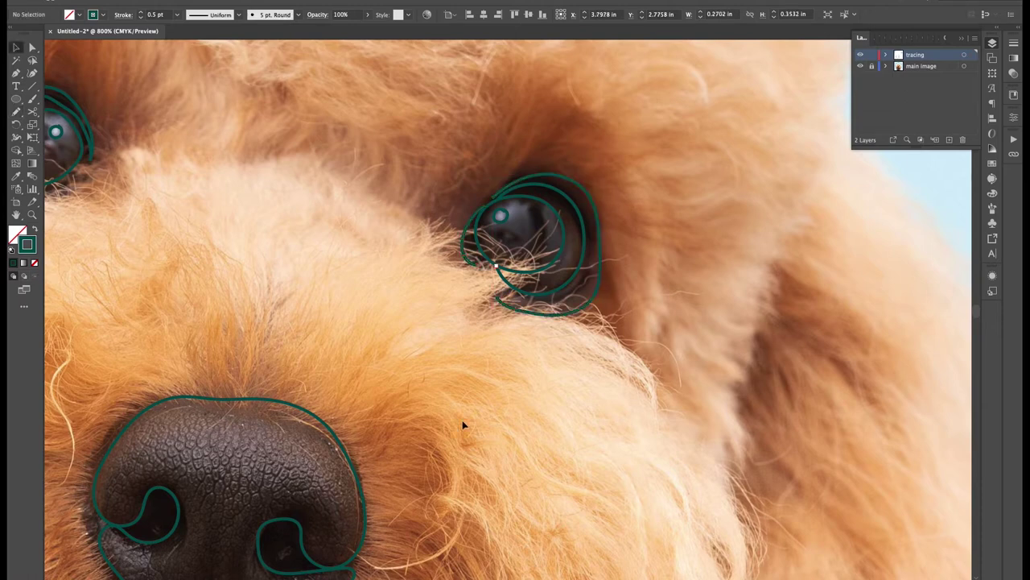
Trace the darker inner area of the tongue with the Pencil tool, giving its upper edge jagged fur points below the nose
key(ctrl+0)
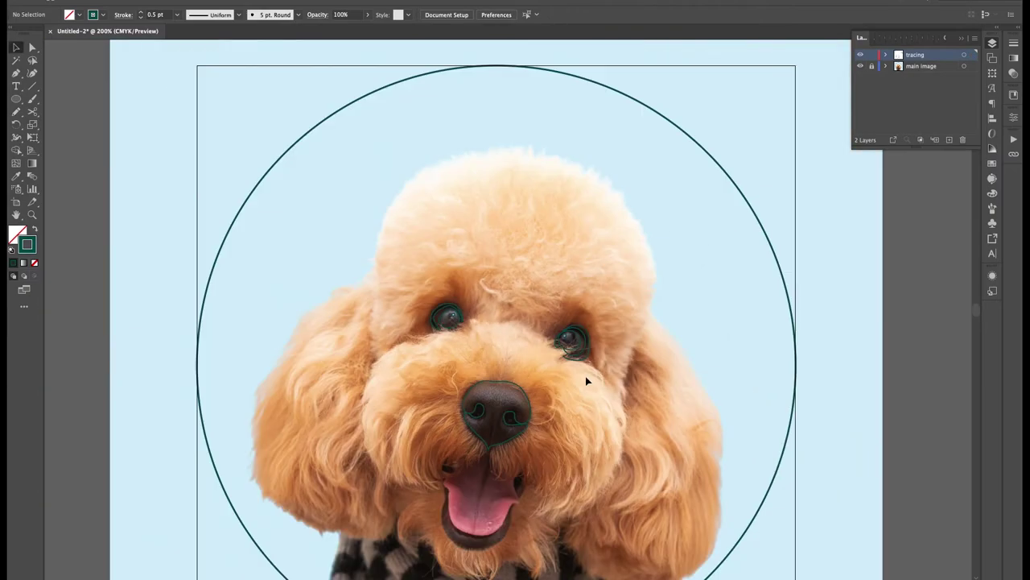
scroll(585, 376, down, 3)
scroll(488, 361, up, 3)
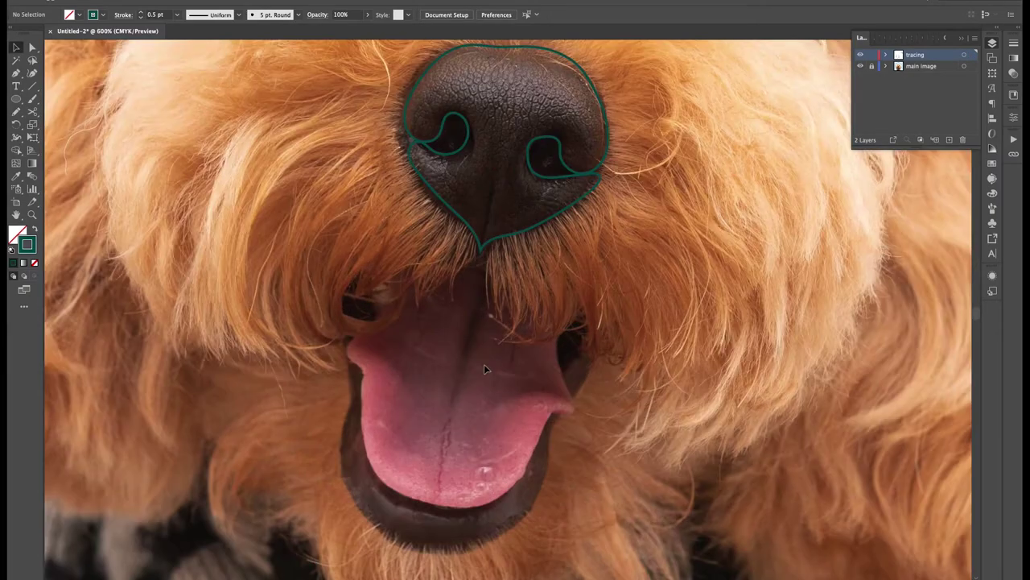
key(n)
mouse_move(460, 272)
mouse_down()
mouse_move(424, 259)
mouse_move(446, 282)
mouse_move(424, 300)
mouse_move(418, 286)
mouse_move(385, 313)
mouse_move(409, 376)
mouse_move(403, 416)
mouse_move(433, 452)
mouse_move(475, 440)
mouse_move(512, 392)
mouse_move(542, 391)
mouse_move(542, 343)
mouse_move(522, 318)
mouse_move(509, 336)
mouse_move(494, 280)
mouse_move(484, 291)
mouse_move(470, 263)
mouse_up()
key(super+z)
key(ctrl+shift+a)
Trace the outer edge of the pink tongue around its darker inner area, and deselect the path
scroll(354, 181, down, 4)
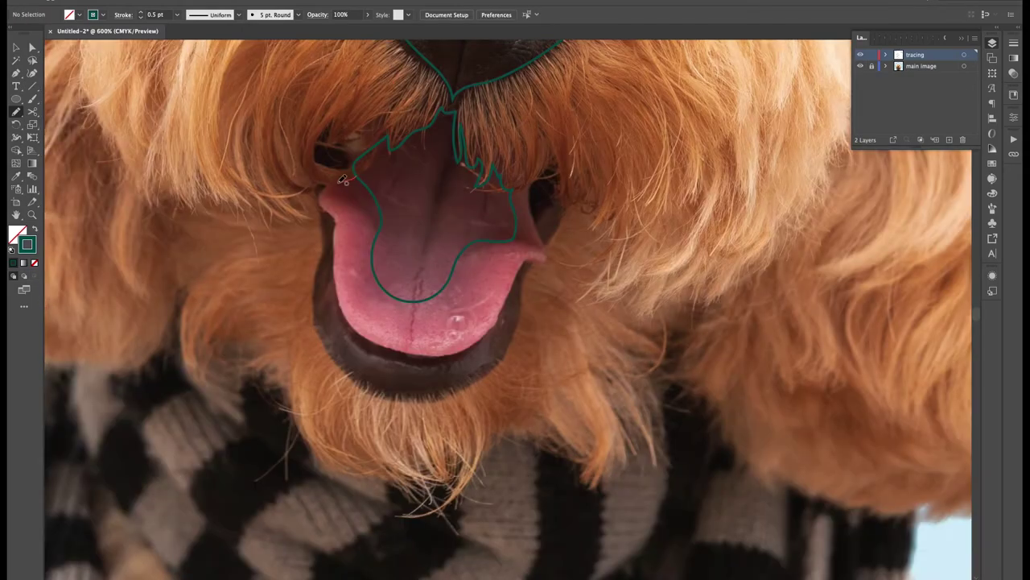
drag(337, 212, 337, 272)
mouse_move(350, 316)
mouse_down()
mouse_move(383, 344)
mouse_move(432, 352)
mouse_move(496, 323)
mouse_move(517, 276)
mouse_move(551, 253)
mouse_move(536, 179)
mouse_move(518, 187)
mouse_up()
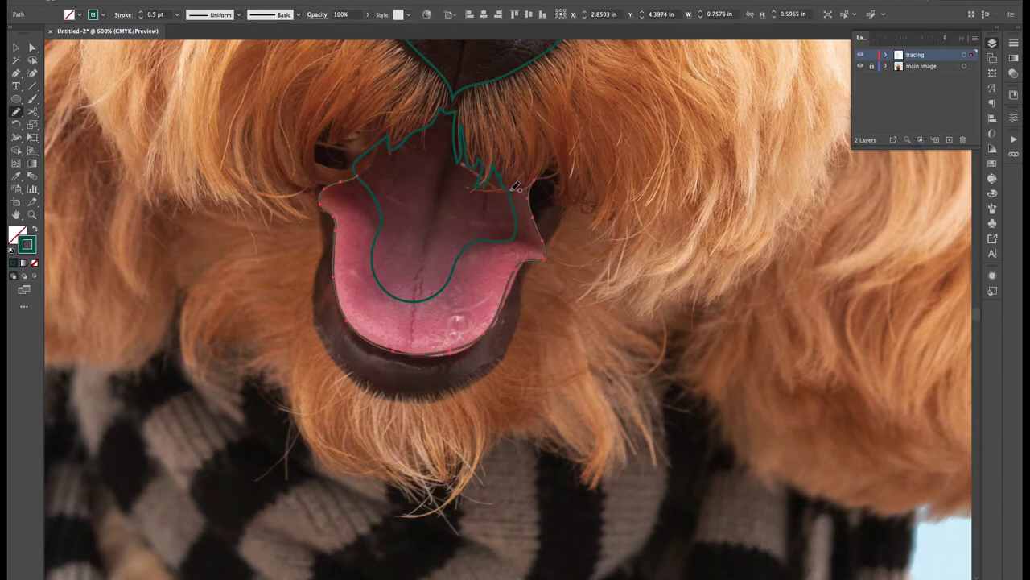
key(v)
click(291, 427)
Trace the dark lower lip around the tongue and the small dark gaps at both corners of the mouth
key(n)
scroll(464, 395, down, 2)
scroll(465, 395, left, 3)
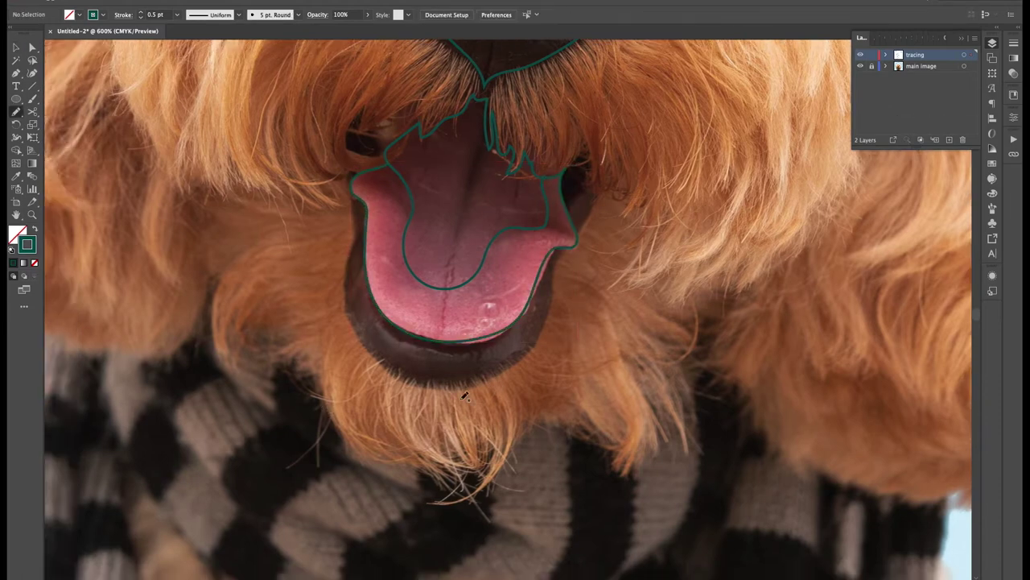
scroll(465, 395, up, 2)
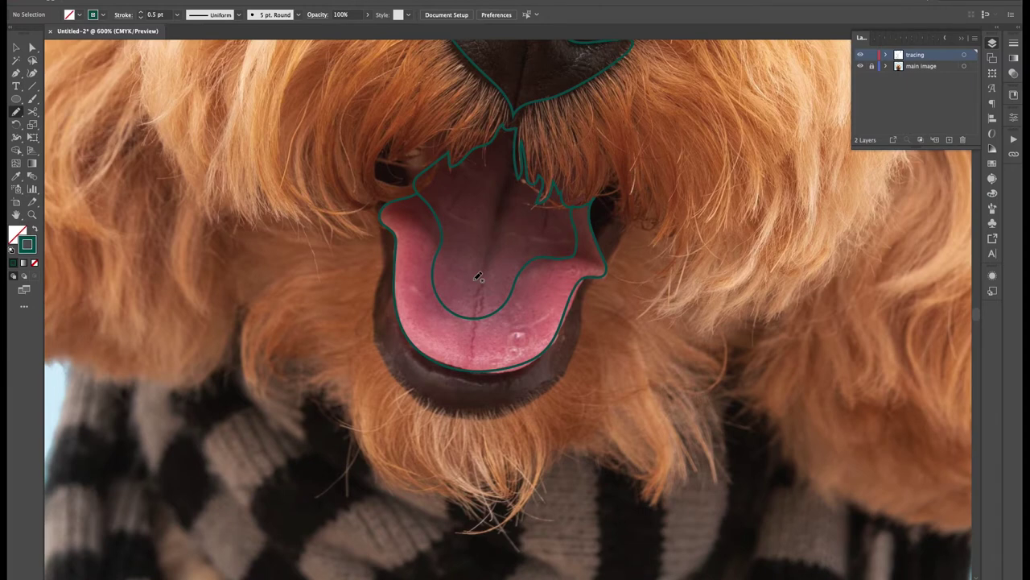
mouse_move(409, 174)
mouse_down()
mouse_move(389, 143)
mouse_move(376, 169)
mouse_move(410, 186)
mouse_move(379, 216)
mouse_move(376, 334)
mouse_move(402, 384)
mouse_move(444, 414)
mouse_move(475, 419)
mouse_move(553, 397)
mouse_move(580, 344)
mouse_move(600, 199)
mouse_up()
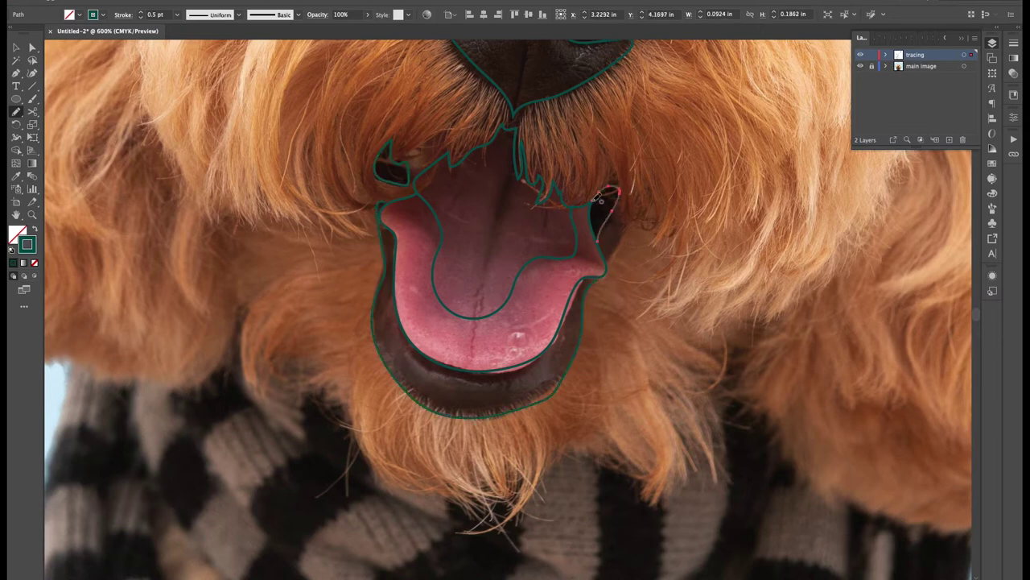
key(v)
click(284, 425)
scroll(651, 363, down, 3)
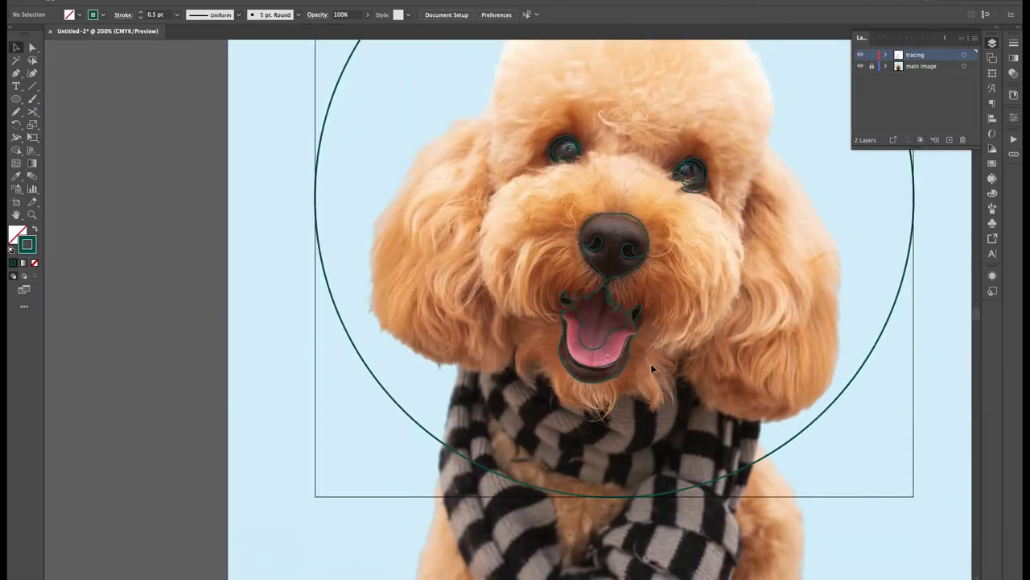
scroll(659, 351, up, 1)
drag(662, 350, 583, 439)
key(i)
key(n)
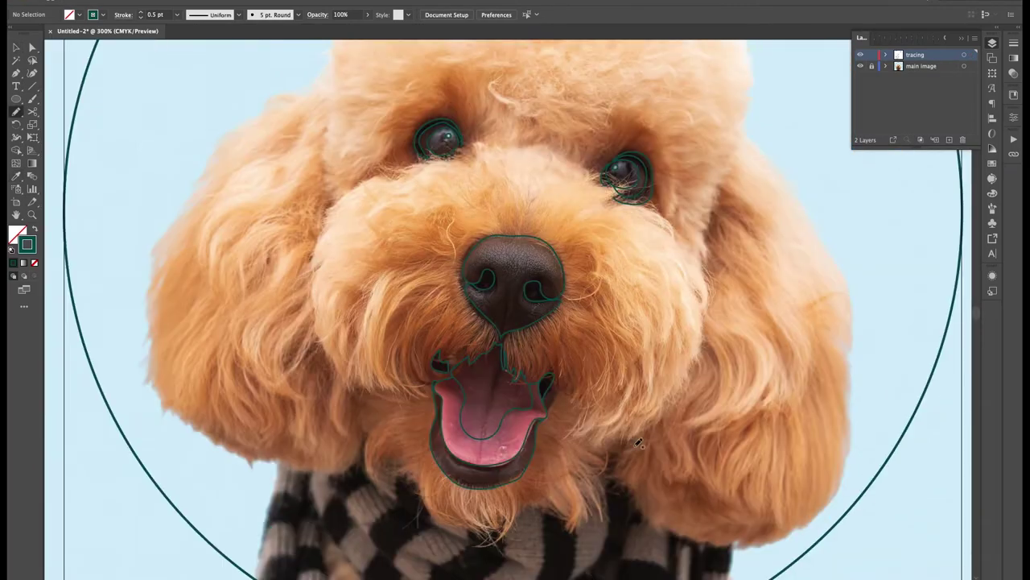
key(ctrl+1)
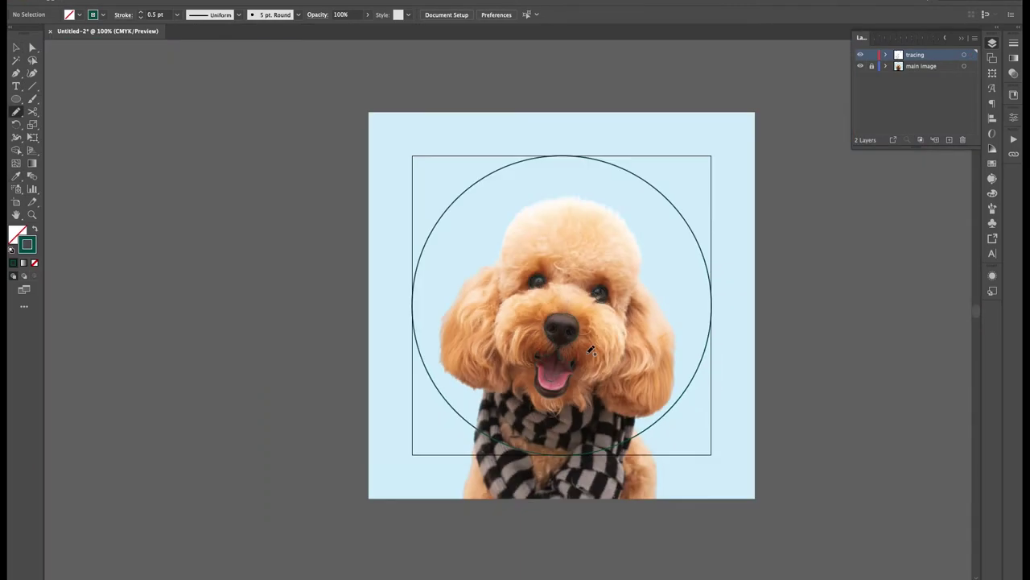
scroll(557, 356, up, 4)
scroll(558, 356, down, 5)
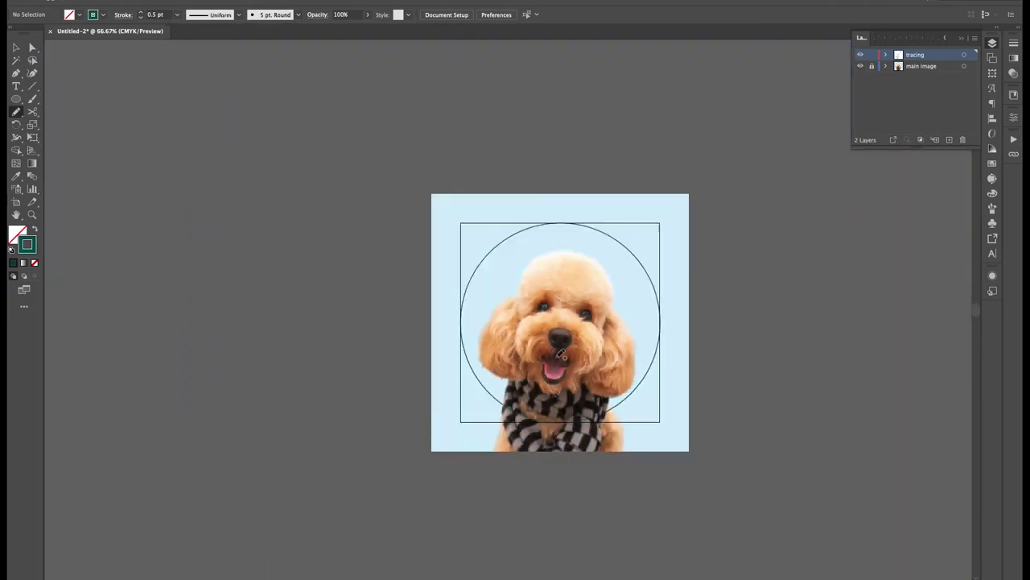
scroll(568, 354, up, 5)
scroll(568, 354, down, 5)
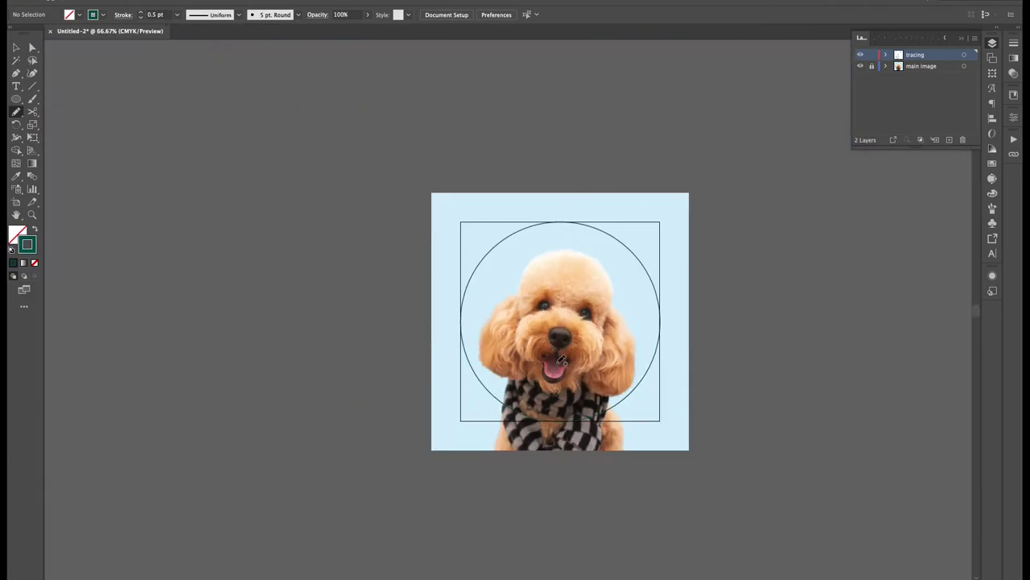
Draw a jagged fur outline around the left half of the inner muzzle, from above the nose down to the mouth corner
scroll(568, 354, up, 5)
scroll(576, 392, left, 1)
scroll(576, 393, up, 1)
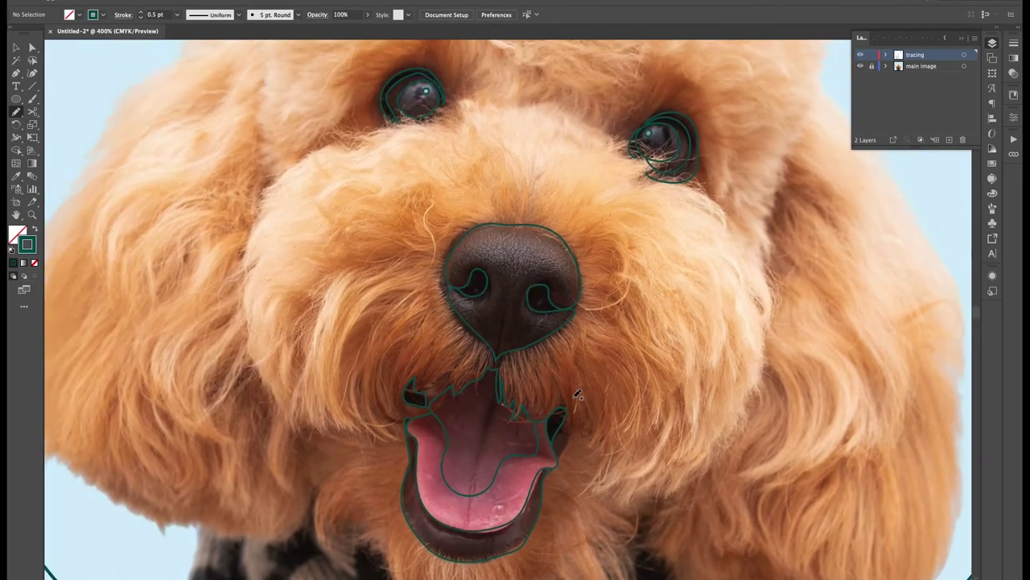
scroll(531, 411, left, 1)
mouse_move(549, 184)
mouse_down()
mouse_move(492, 139)
mouse_move(497, 163)
mouse_move(467, 162)
mouse_move(482, 176)
mouse_move(428, 184)
mouse_move(447, 192)
mouse_move(396, 213)
mouse_move(454, 229)
mouse_move(353, 270)
mouse_move(448, 257)
mouse_up()
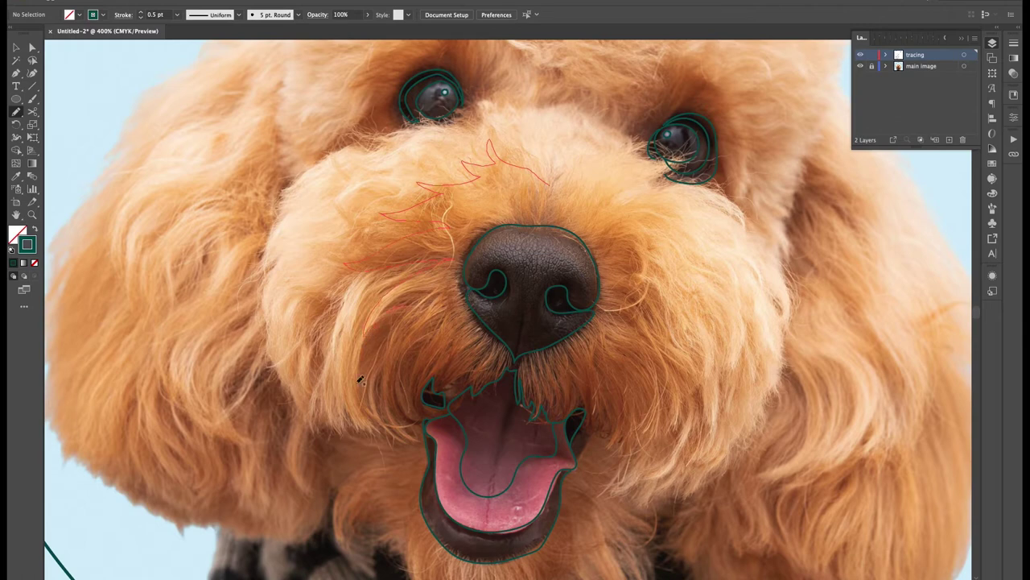
mouse_move(359, 379)
mouse_down()
mouse_move(390, 433)
mouse_move(426, 446)
mouse_move(426, 419)
mouse_move(455, 406)
mouse_up()
key(super+shift+a)
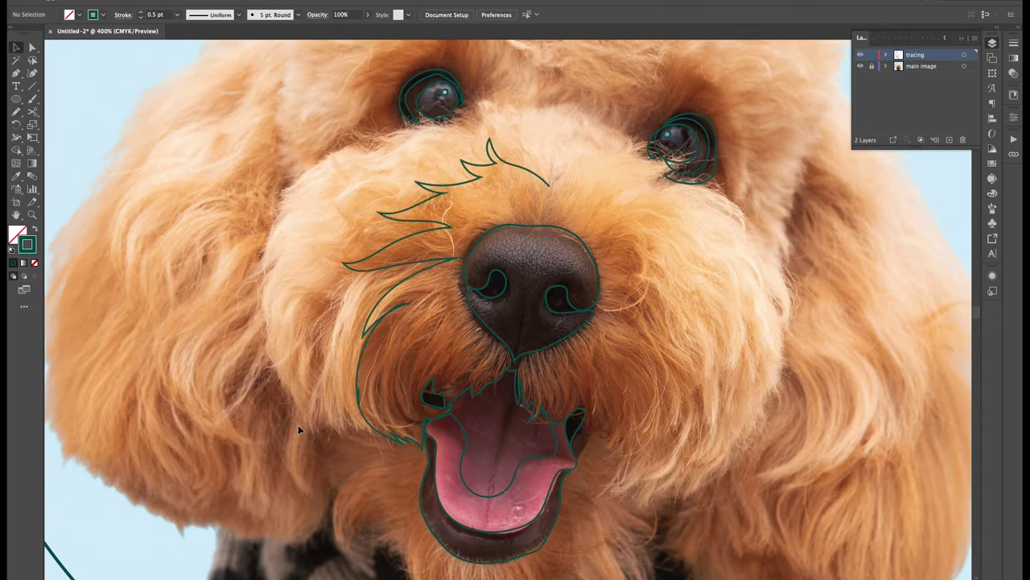
Draw the matching jagged fur outline around the right half of the inner muzzle, ending at the right mouth corner
key(v)
mouse_move(549, 186)
mouse_down()
mouse_move(574, 166)
mouse_move(651, 161)
mouse_move(629, 182)
mouse_move(664, 225)
mouse_move(647, 219)
mouse_move(640, 299)
mouse_move(628, 273)
mouse_move(661, 324)
mouse_move(620, 323)
mouse_move(612, 336)
mouse_move(623, 371)
mouse_move(615, 441)
mouse_move(604, 416)
mouse_move(591, 433)
mouse_move(592, 413)
mouse_move(575, 438)
mouse_up()
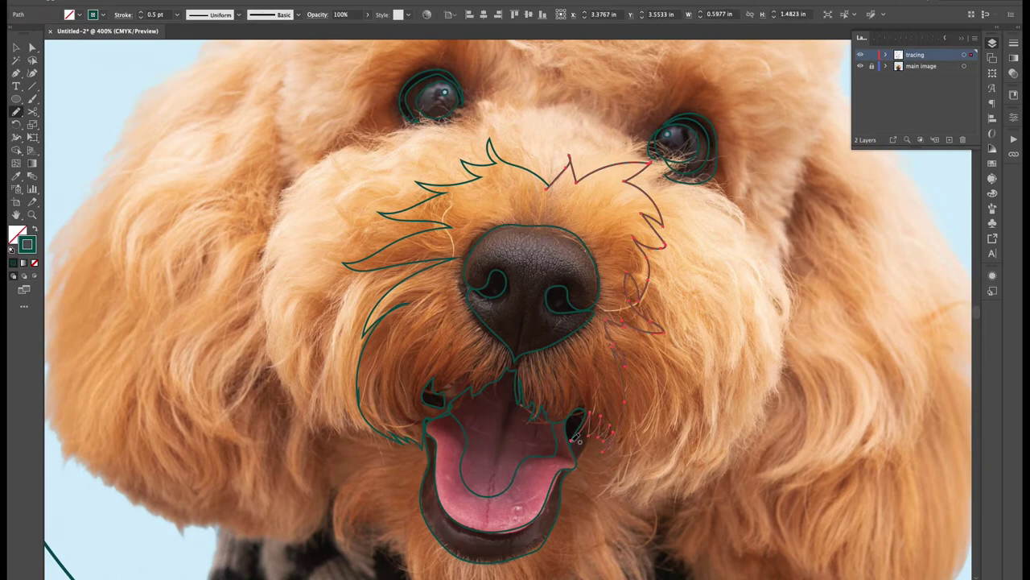
key(v)
click(319, 439)
Trace the left half of the outer muzzle with small fur spikes, from between the eyes down to the mouth corner
scroll(690, 390, down, 1)
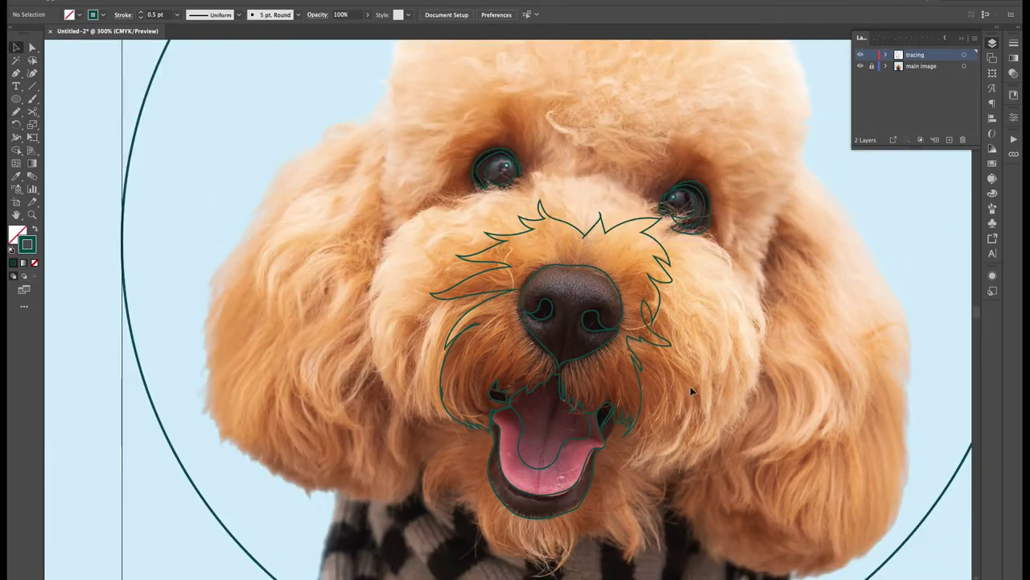
key(n)
mouse_move(610, 181)
mouse_down()
mouse_move(525, 176)
mouse_move(442, 198)
mouse_move(388, 242)
mouse_move(372, 309)
mouse_move(377, 366)
mouse_up()
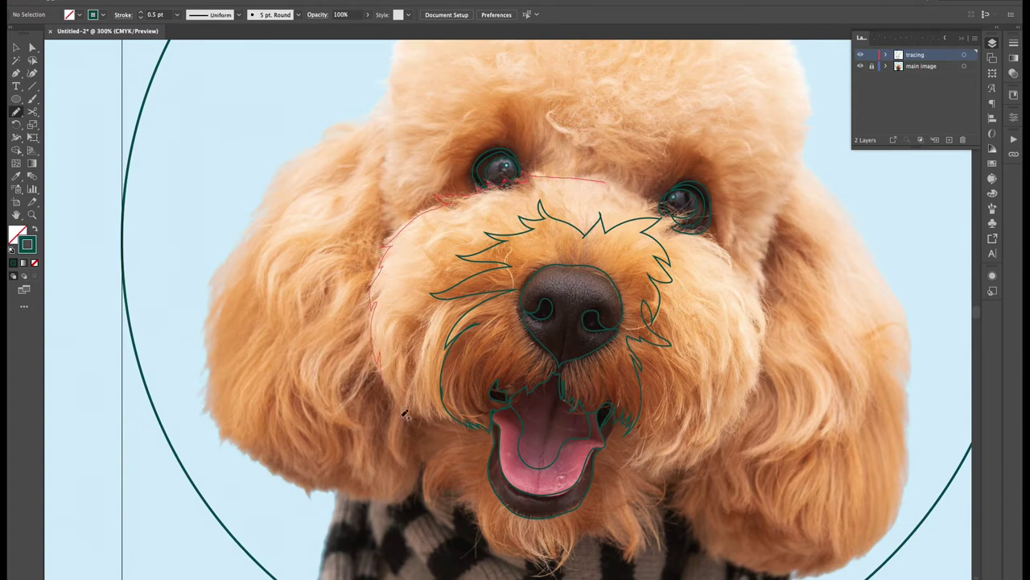
drag(446, 417, 470, 419)
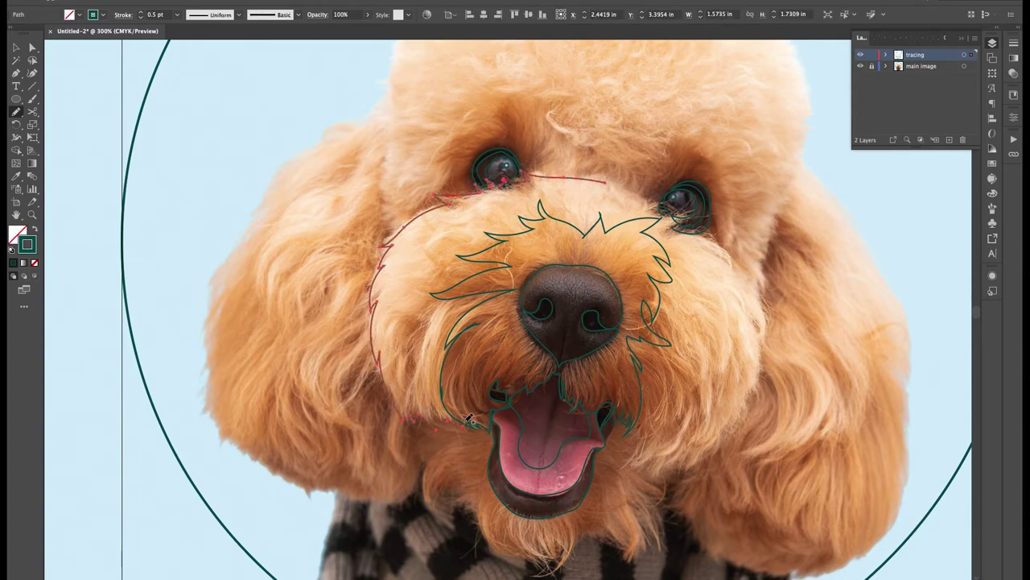
Trace the right half of the outer muzzle from the right eye around the cheek to the mouth corner, and deselect the path
mouse_move(681, 204)
mouse_down()
mouse_move(716, 241)
mouse_move(756, 285)
mouse_move(762, 347)
mouse_move(731, 423)
mouse_move(696, 453)
mouse_move(650, 466)
mouse_move(635, 456)
mouse_move(635, 425)
mouse_up()
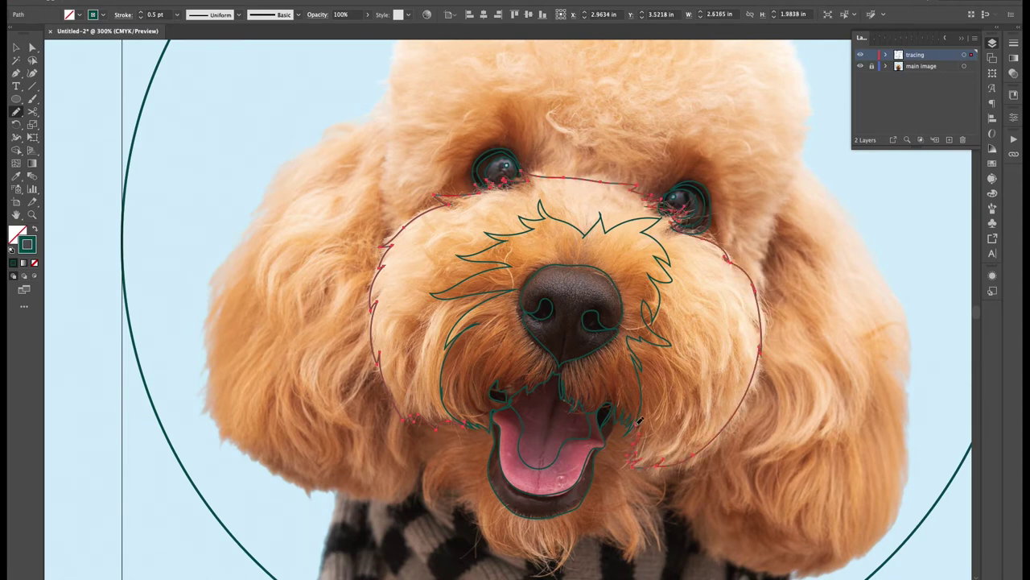
key(v)
click(291, 375)
Trace a jagged fur outline for the chin around the lower lip, from one mouth corner to the other, and deselect it
scroll(693, 389, down, 2)
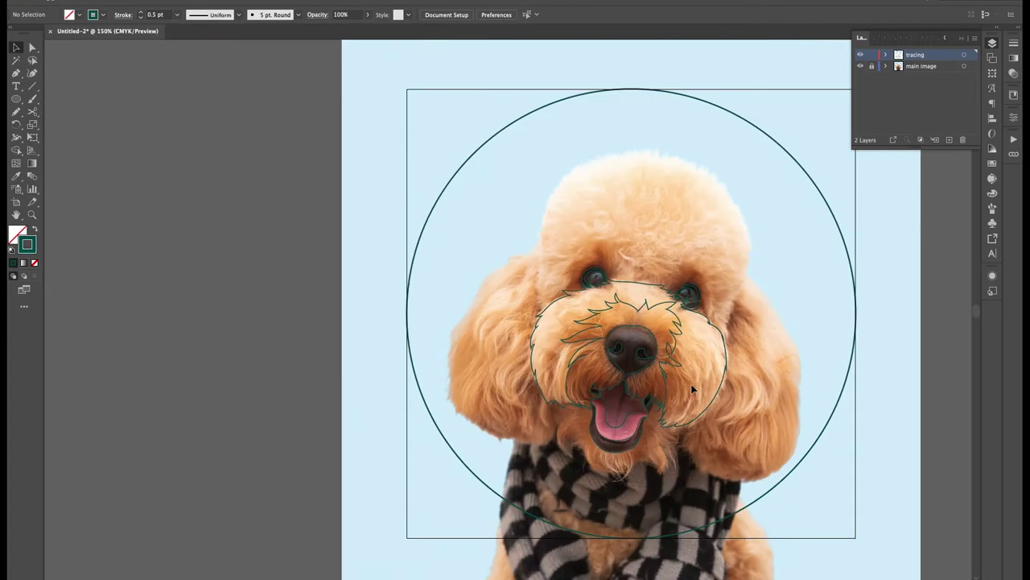
key(super+equal)
mouse_move(712, 564)
mouse_down()
mouse_move(602, 441)
mouse_move(554, 428)
mouse_up()
key(n)
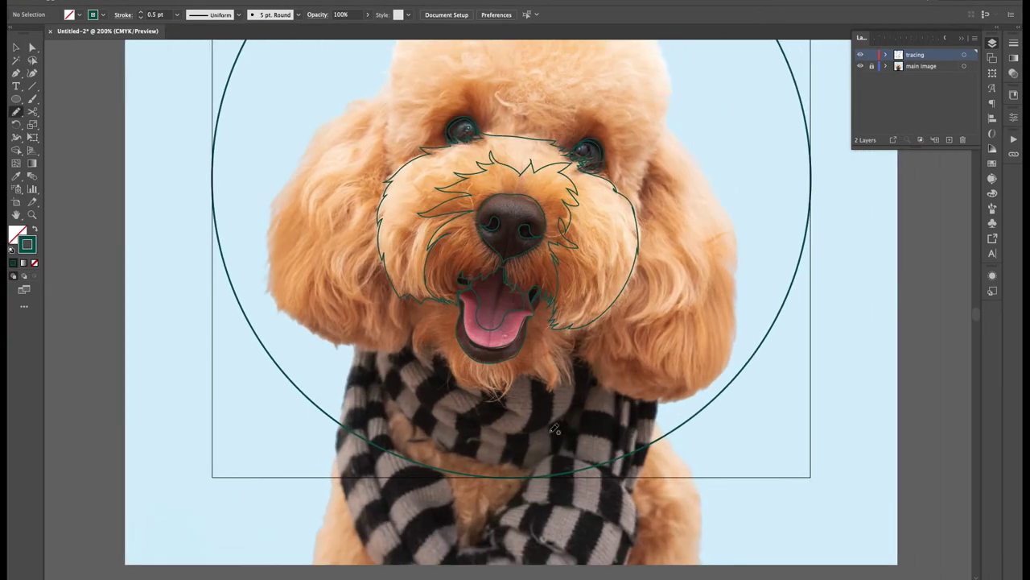
mouse_move(455, 303)
mouse_down()
mouse_move(436, 319)
mouse_move(443, 341)
mouse_up()
mouse_move(499, 377)
mouse_down()
mouse_move(537, 361)
mouse_move(534, 343)
mouse_move(559, 327)
mouse_up()
key(ctrl+shift+a)
Trace the outer beard fur tufts on the right and left sides of the chin, and deselect the path
key(n)
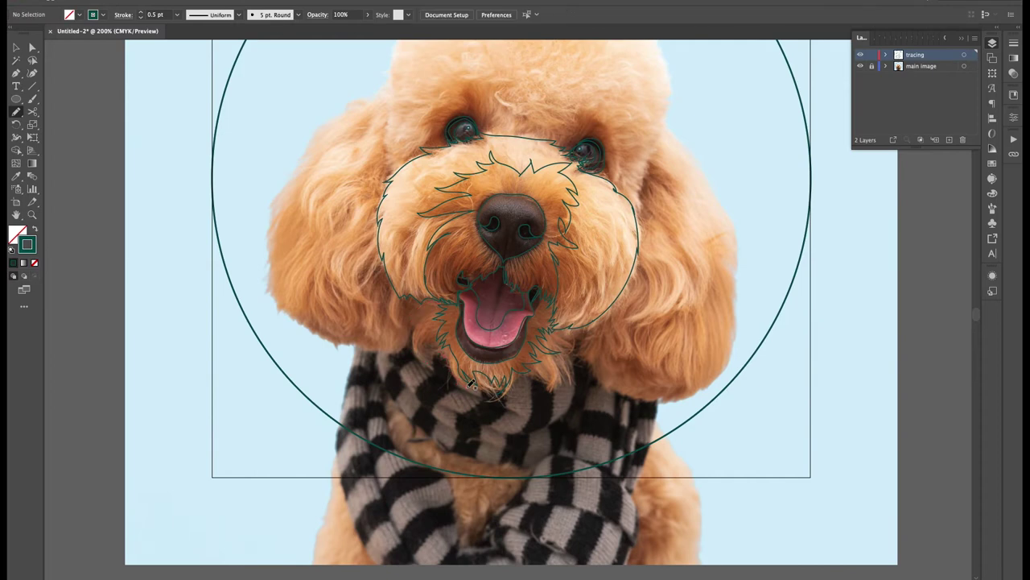
mouse_move(576, 337)
mouse_down()
mouse_move(574, 358)
mouse_move(548, 388)
mouse_up()
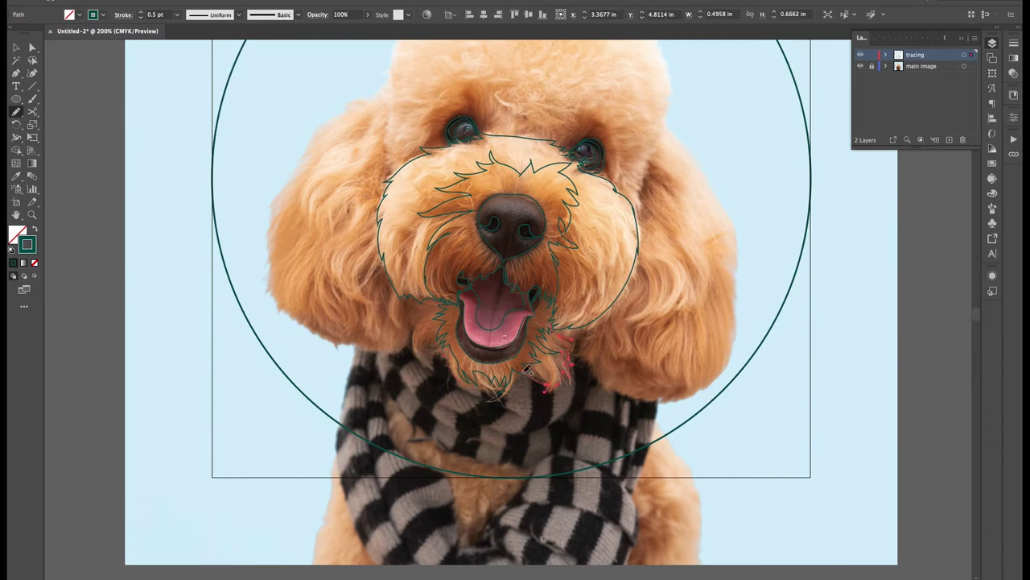
mouse_move(414, 323)
mouse_down()
mouse_move(426, 357)
mouse_move(443, 354)
mouse_move(483, 393)
mouse_up()
super+click(309, 421)
Trace the jagged patches of darker fur around both eyes, from the brows down to the muzzle outline
drag(308, 421, 366, 442)
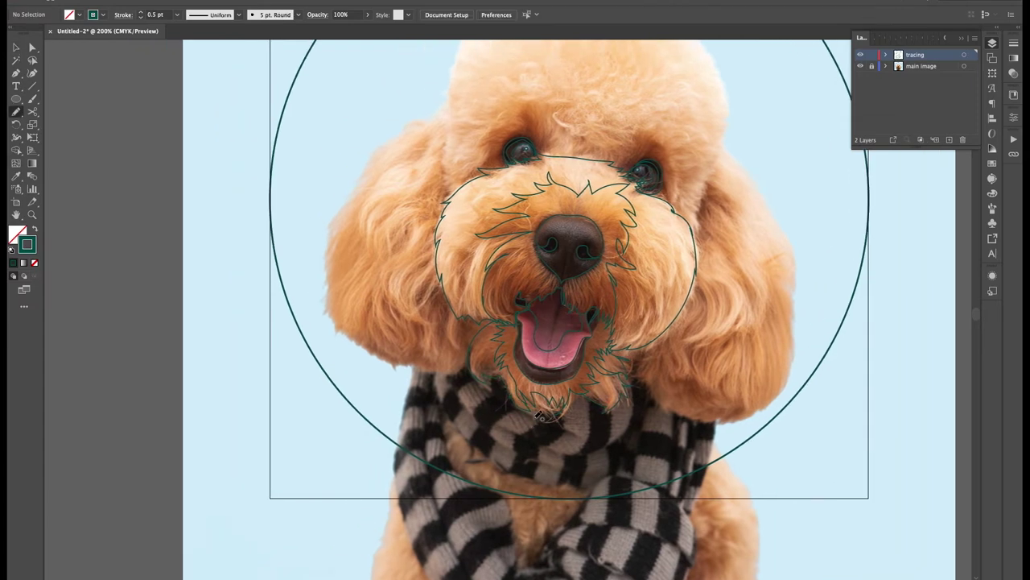
scroll(541, 414, up, 5)
scroll(541, 415, right, 3)
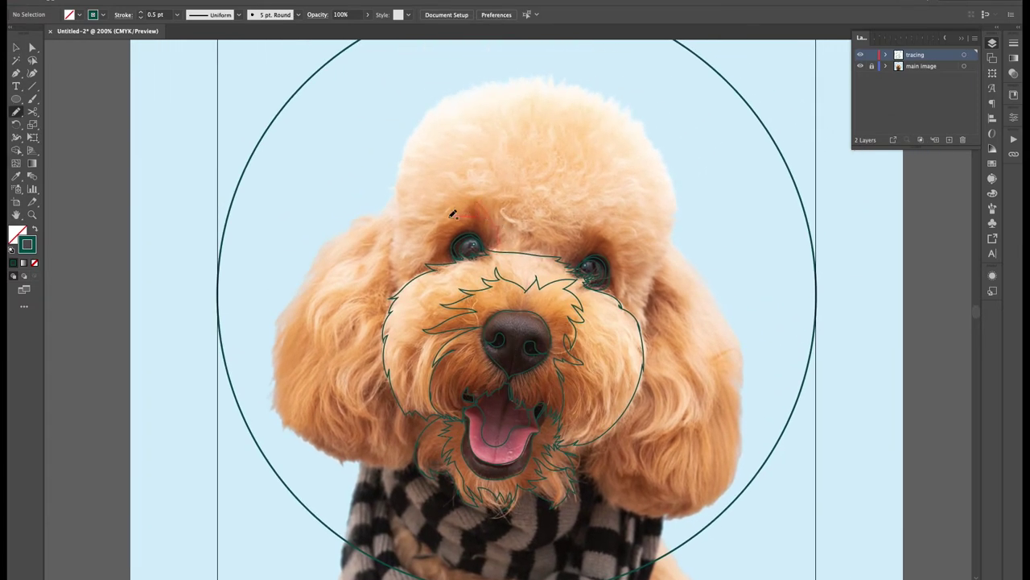
drag(453, 213, 416, 278)
key(v)
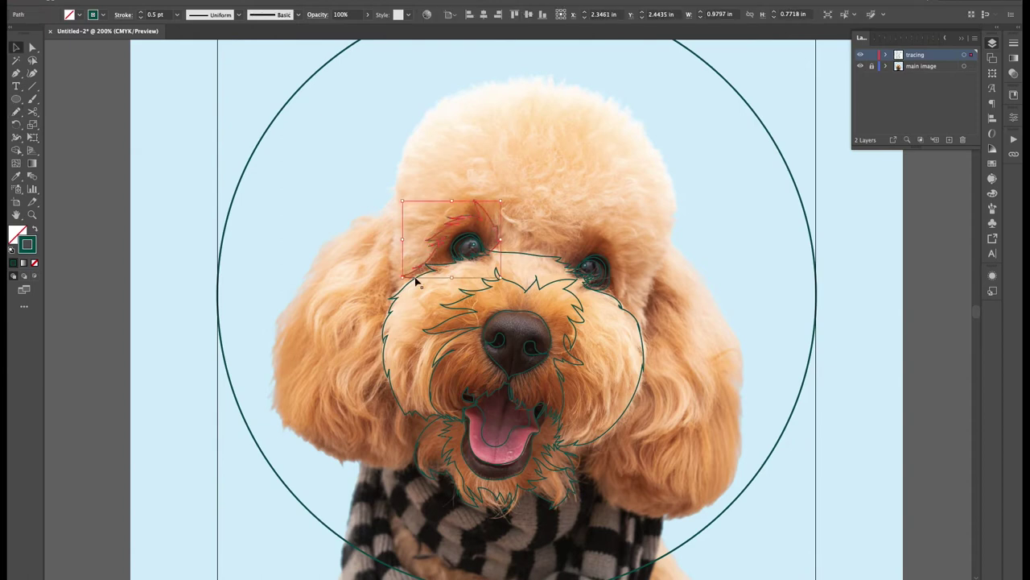
click(319, 407)
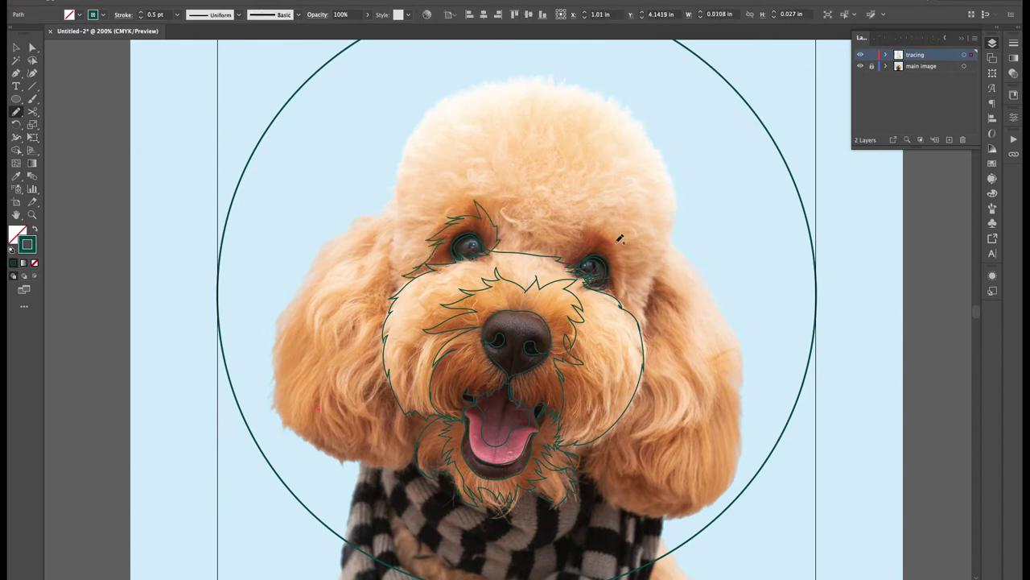
Trace the spiky outer fur contour of the head from the crown down both sides to the muzzle, and deselect it
mouse_move(532, 151)
mouse_down()
mouse_move(597, 170)
mouse_move(641, 231)
mouse_move(648, 303)
mouse_move(616, 394)
mouse_up()
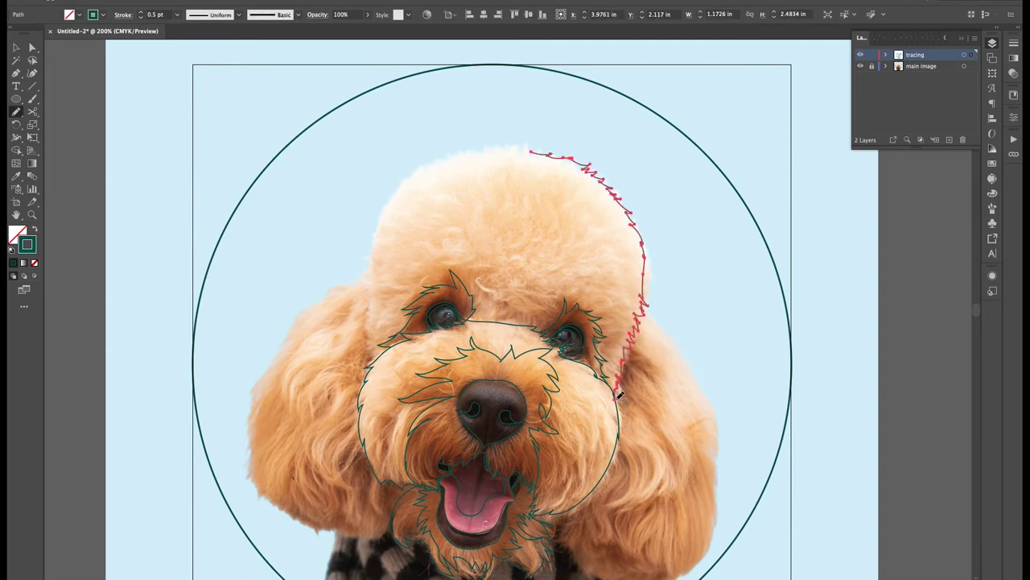
mouse_move(531, 151)
mouse_down()
mouse_move(489, 144)
mouse_move(451, 152)
mouse_move(397, 187)
mouse_move(373, 237)
mouse_move(377, 357)
mouse_up()
ctrl+click(287, 409)
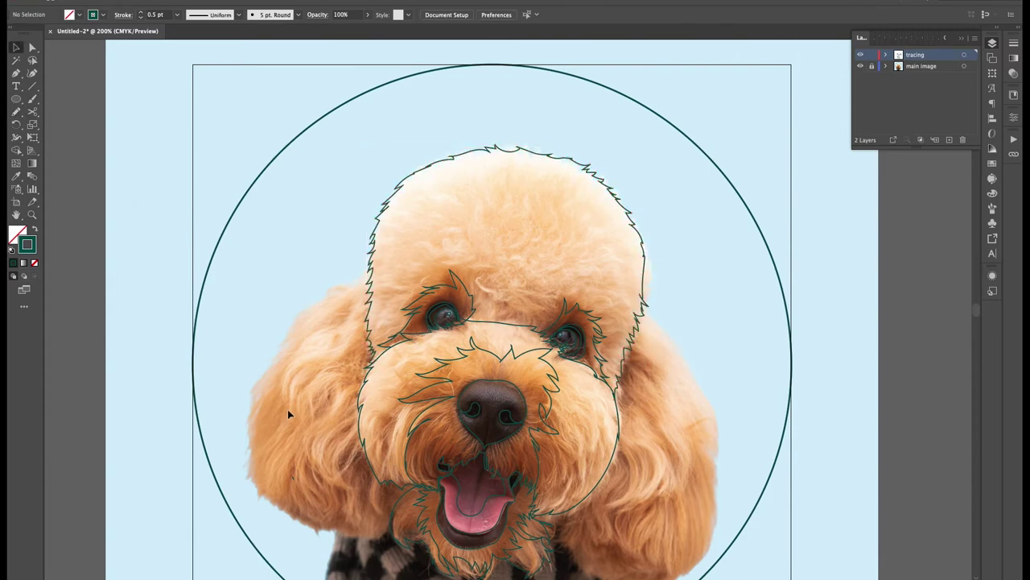
Trace the dark jagged fur shadow where the right ear meets the head, and deselect the path
scroll(669, 421, down, 5)
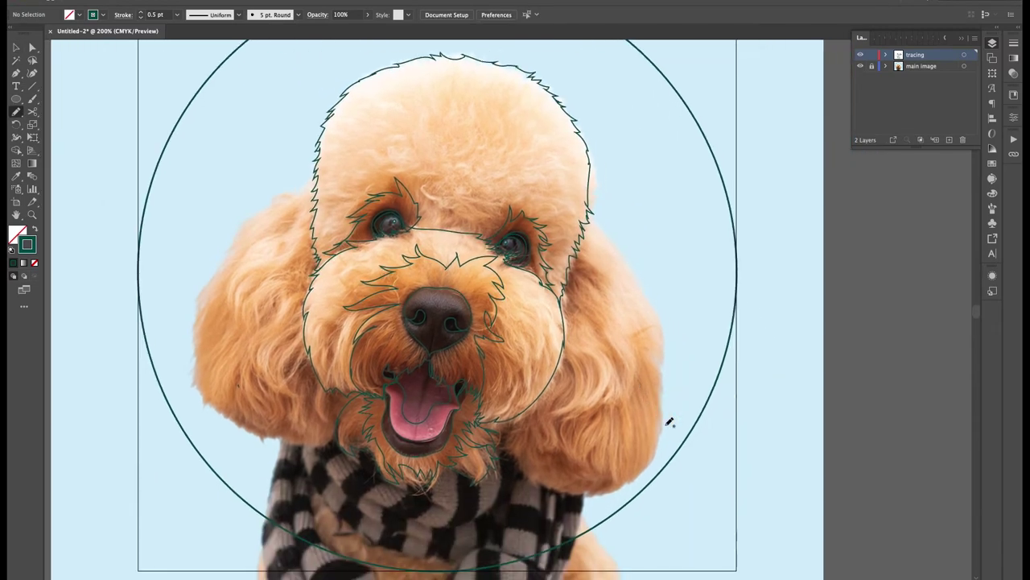
mouse_move(597, 271)
mouse_down()
mouse_move(588, 271)
mouse_move(578, 301)
mouse_move(564, 293)
mouse_up()
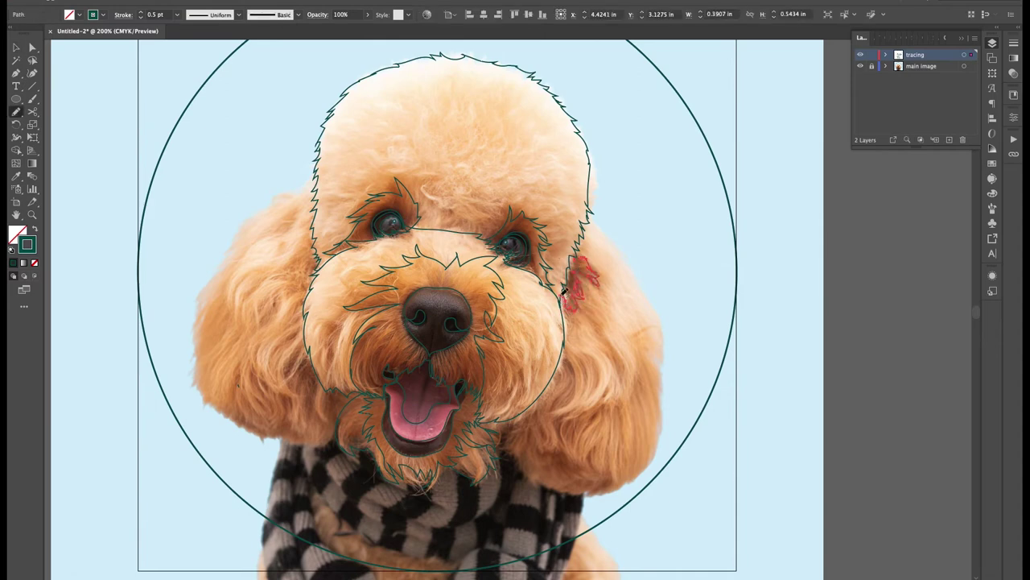
key(v)
click(298, 446)
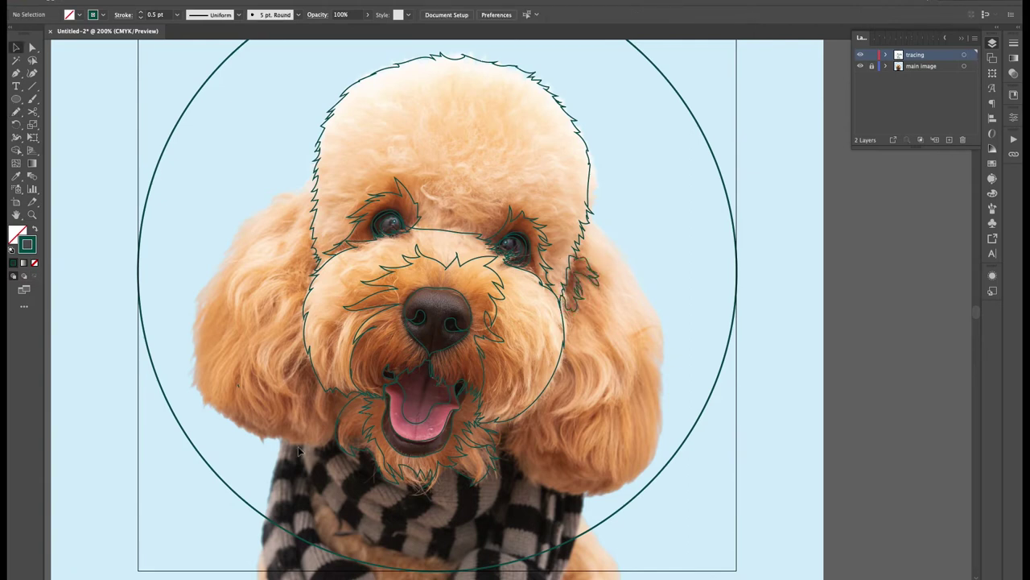
Trace the matching jagged fur shadow where the left ear meets the head, and deselect the path
key(n)
drag(331, 416, 435, 392)
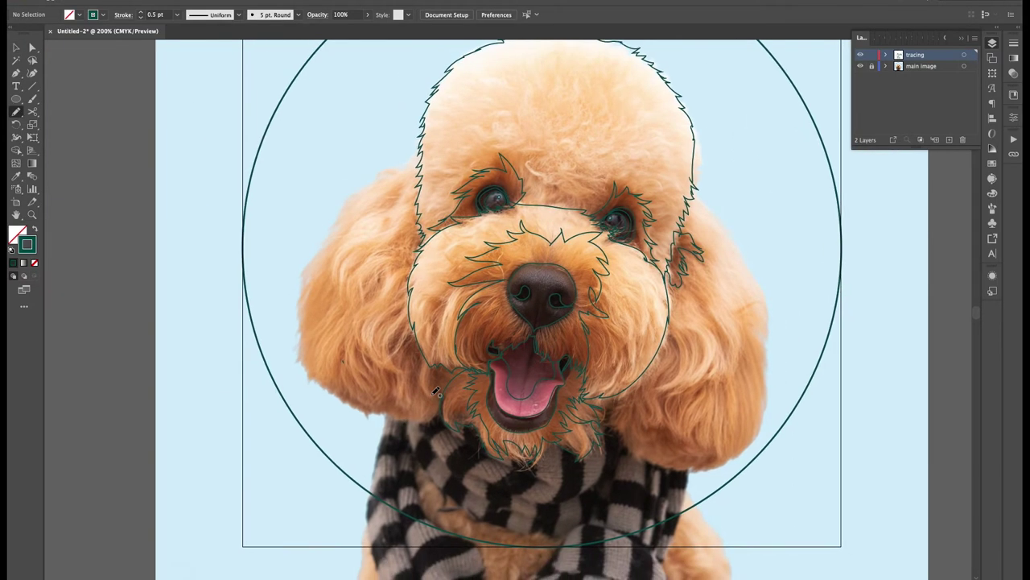
mouse_move(416, 217)
mouse_down()
mouse_move(382, 248)
mouse_move(405, 252)
mouse_move(391, 276)
mouse_move(420, 256)
mouse_up()
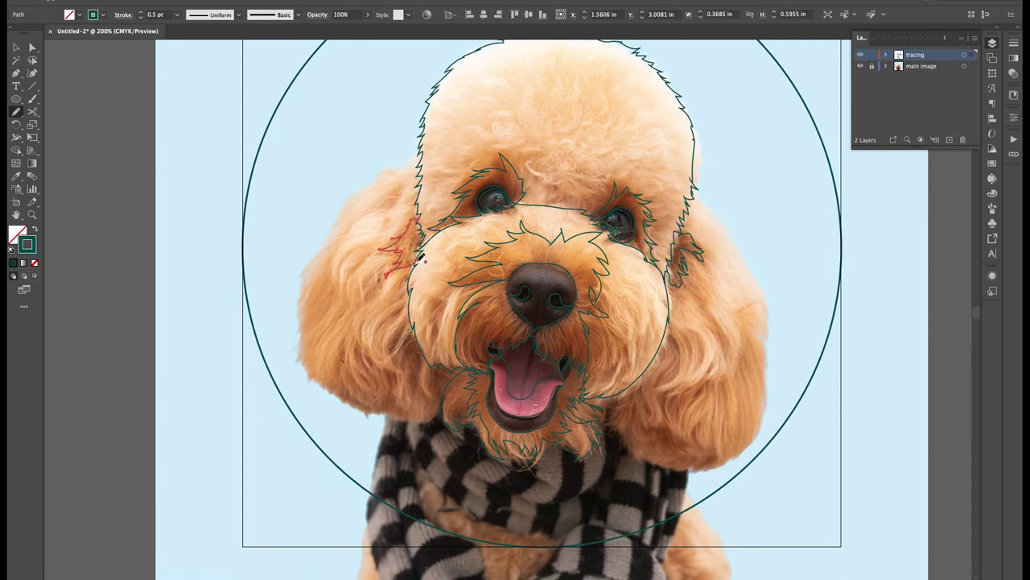
ctrl+click(288, 417)
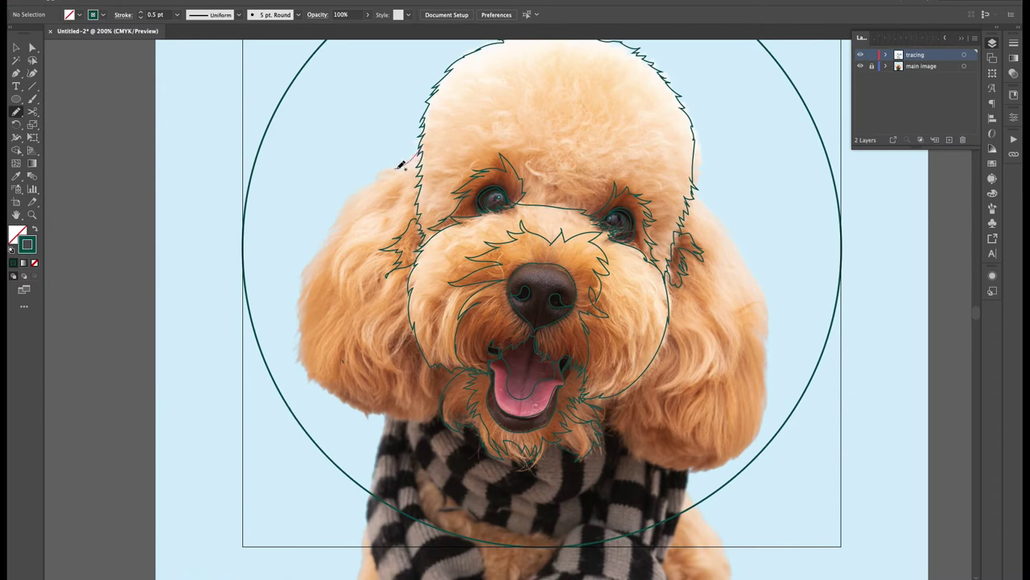
Trace the outer contour of the left ear from the side of the head down to the chin fur, and deselect it
mouse_move(402, 165)
mouse_down()
mouse_move(363, 179)
mouse_move(307, 266)
mouse_move(301, 346)
mouse_move(309, 366)
mouse_move(369, 406)
mouse_move(441, 412)
mouse_up()
key(v)
click(313, 415)
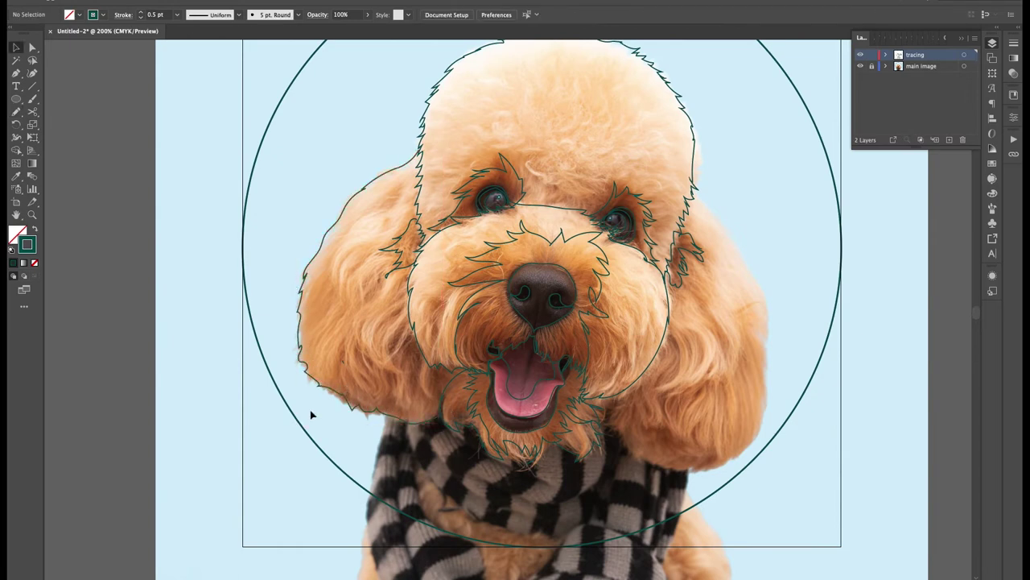
Trace the outer contour of the right ear from the side of the head around to the chin fur, and deselect it
key(n)
scroll(543, 413, right, 3)
scroll(543, 413, down, 1)
mouse_move(584, 156)
mouse_down()
mouse_move(622, 193)
mouse_move(650, 247)
mouse_move(659, 284)
mouse_move(652, 372)
mouse_move(610, 425)
mouse_move(555, 424)
mouse_move(525, 407)
mouse_move(501, 355)
mouse_up()
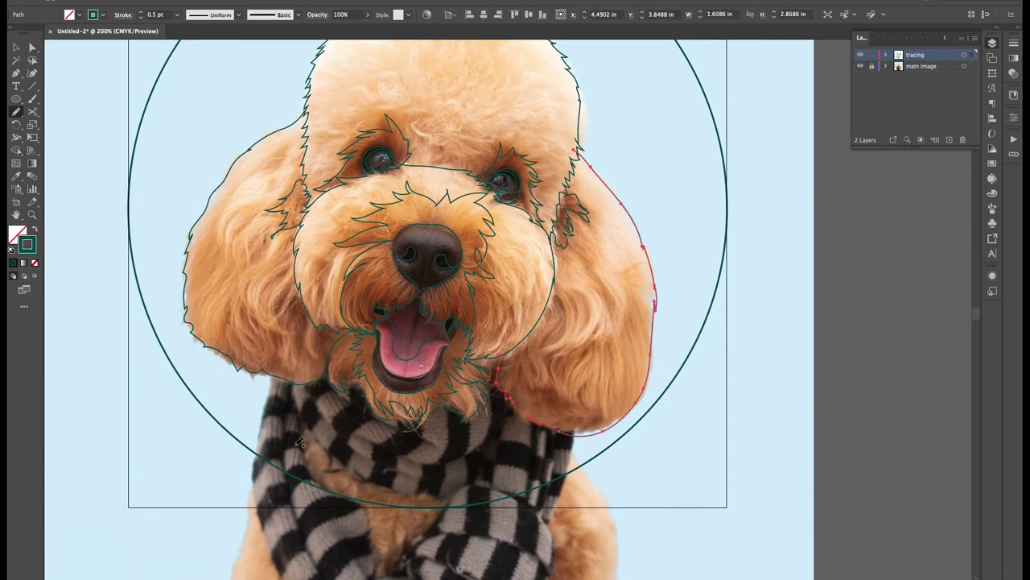
key(super+shift+a)
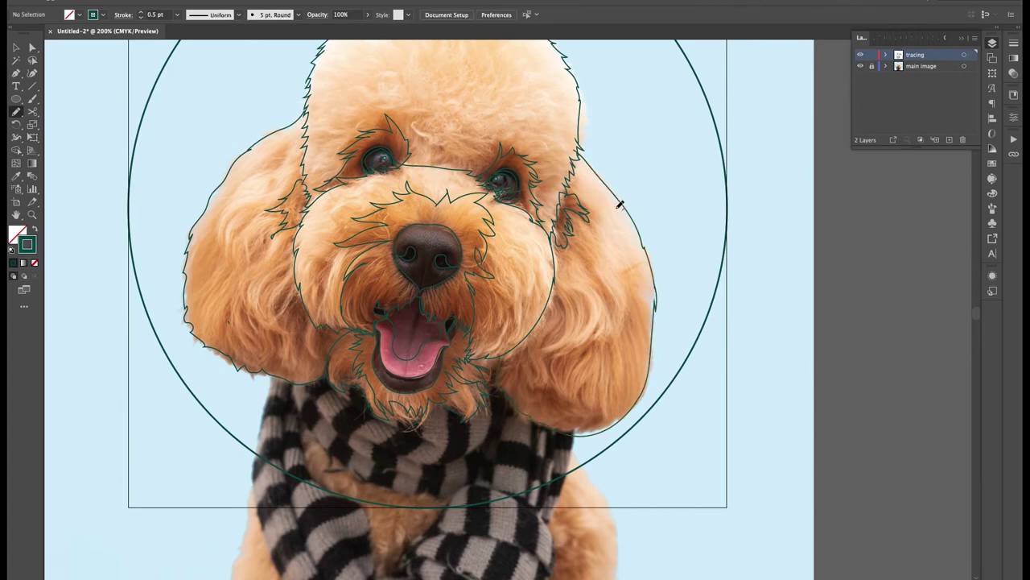
Trace the wavy fur sections across the middle of the right ear and the shadow along its lower edge, and deselect
mouse_move(652, 307)
mouse_down()
mouse_move(631, 275)
mouse_move(621, 333)
mouse_move(607, 341)
mouse_move(604, 326)
mouse_move(544, 353)
mouse_up()
drag(552, 313, 525, 341)
ctrl+click(303, 425)
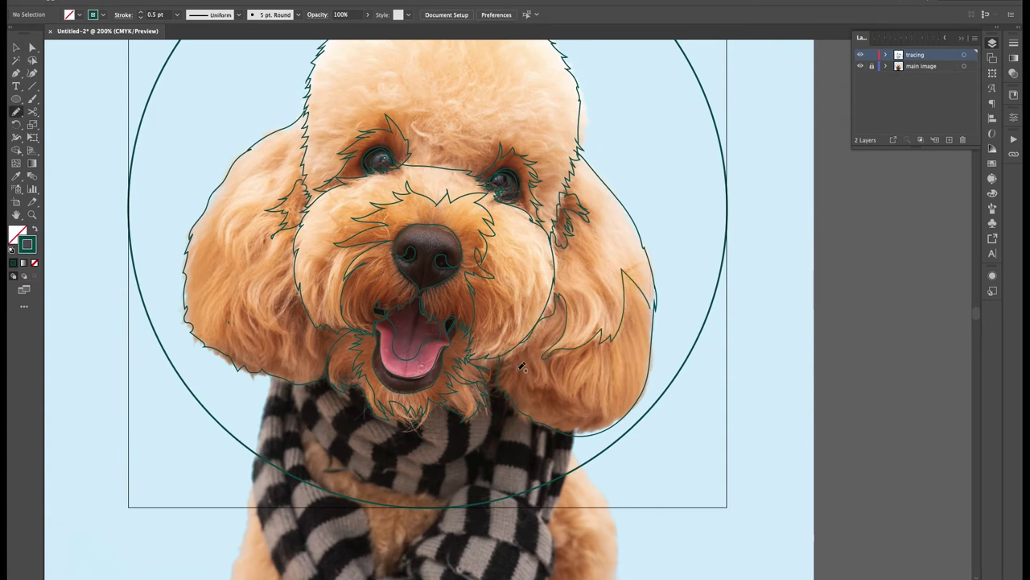
mouse_move(521, 368)
mouse_down()
mouse_move(600, 405)
mouse_move(610, 413)
mouse_move(600, 433)
mouse_up()
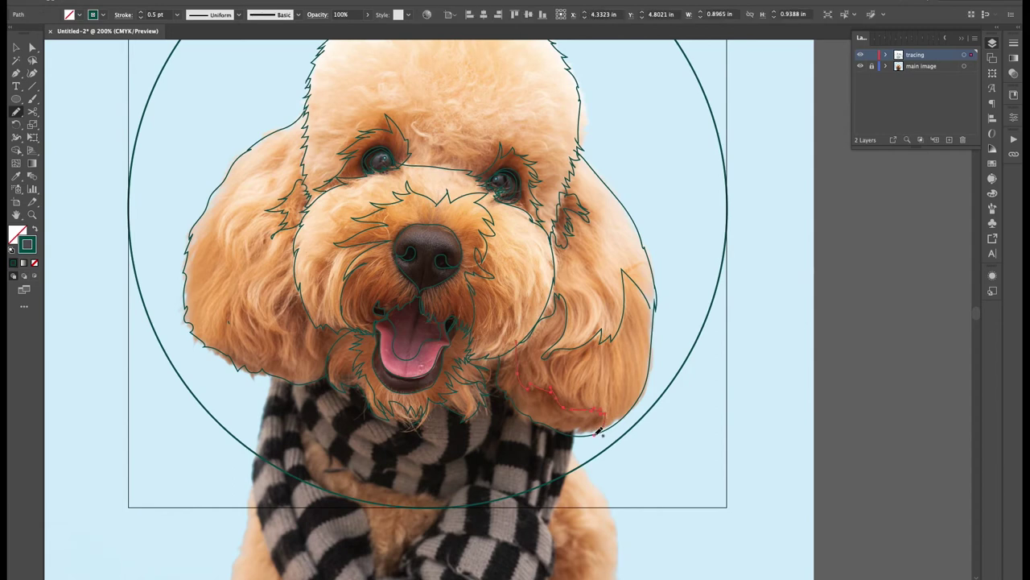
key(v)
click(292, 449)
Trace the wavy inner fur locks of the left ear from its middle down to the lower edge, and deselect them
drag(290, 451, 498, 443)
key(i)
key(n)
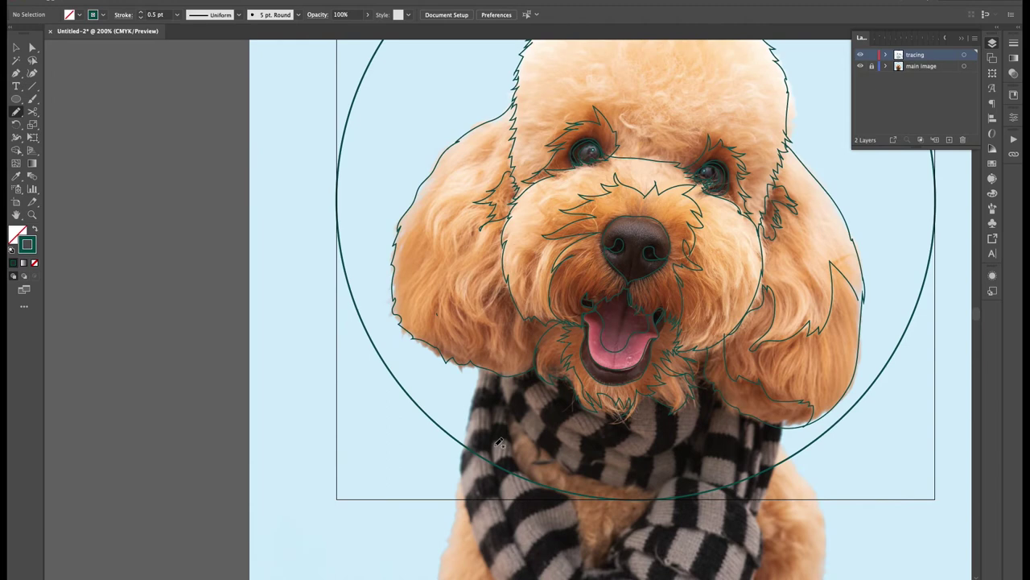
mouse_move(431, 245)
mouse_down()
mouse_move(406, 297)
mouse_move(413, 338)
mouse_up()
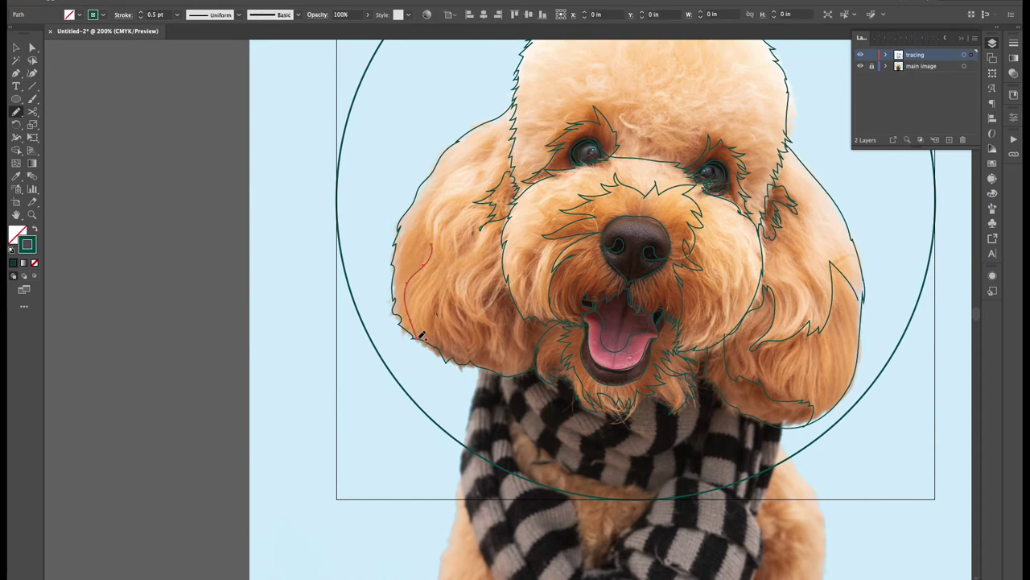
mouse_move(468, 235)
mouse_down()
mouse_move(446, 281)
mouse_move(465, 323)
mouse_up()
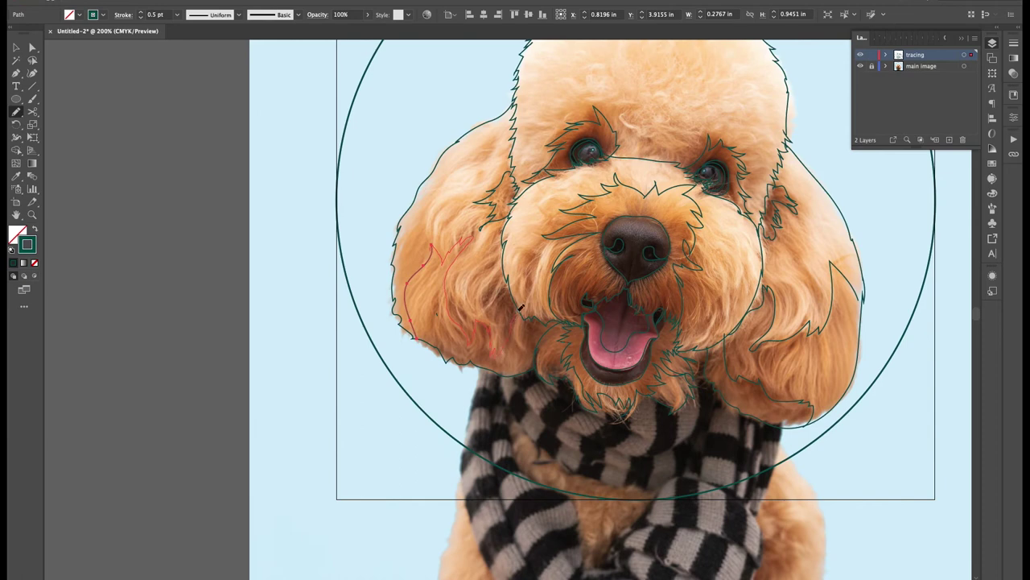
mouse_move(518, 311)
mouse_down()
mouse_move(525, 341)
mouse_move(529, 317)
mouse_move(529, 375)
mouse_up()
key(v)
click(299, 434)
Erase the smooth muzzle line between the eyes, redraw it as a jagged fur edge, and deselect the path
scroll(588, 373, up, 2)
scroll(588, 373, right, 2)
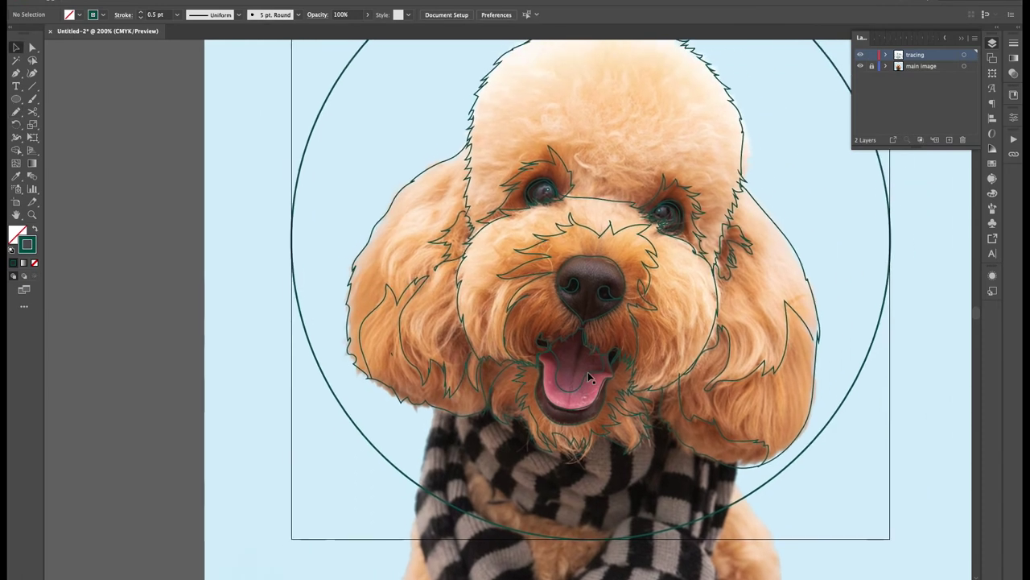
scroll(590, 379, up, 1)
scroll(590, 378, right, 1)
scroll(605, 386, down, 2)
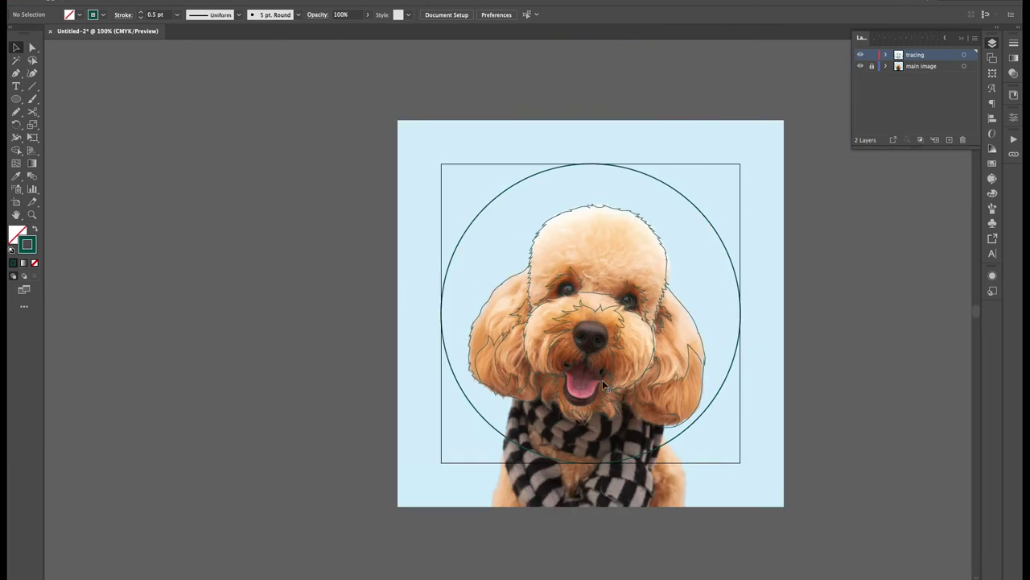
scroll(604, 384, down, 1)
scroll(604, 385, right, 3)
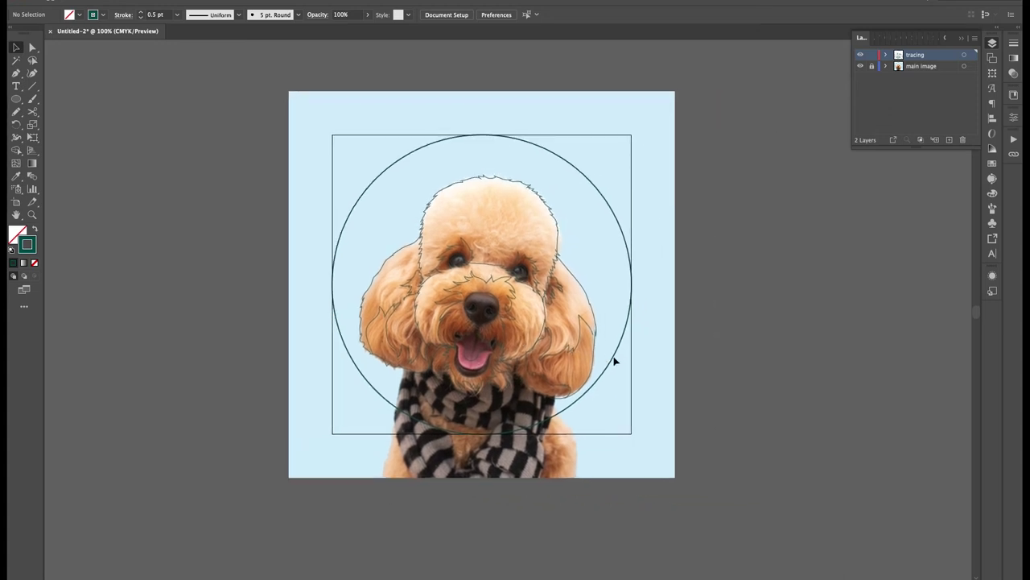
key(shift+e)
mouse_move(495, 264)
mouse_down()
mouse_move(475, 264)
mouse_move(506, 266)
mouse_up()
key(n)
scroll(537, 277, up, 5)
key(v)
click(511, 290)
Hide the main image layer so that only the traced line work is displayed
key(super+minus)
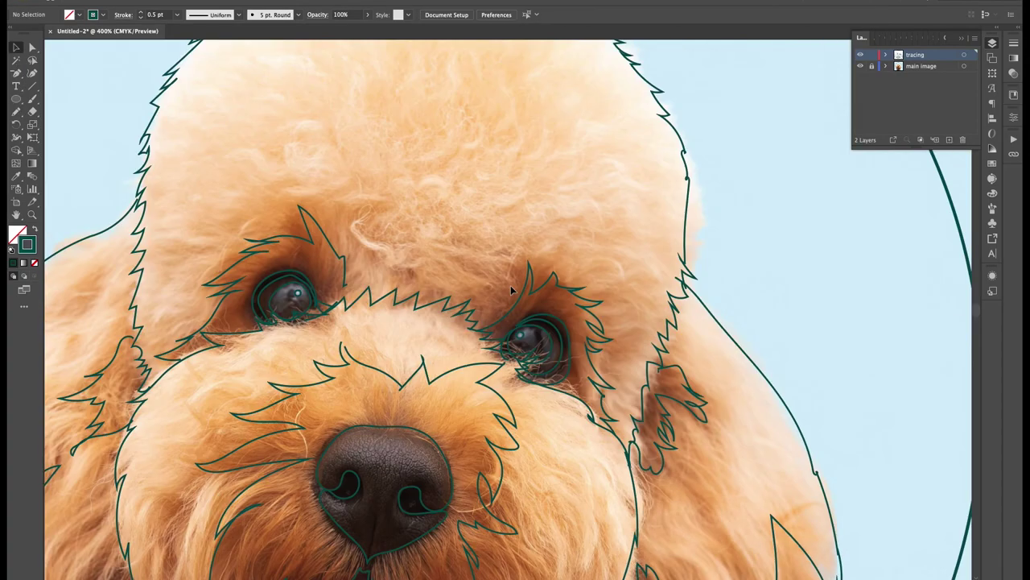
key(super+minus)
key(super+minus)
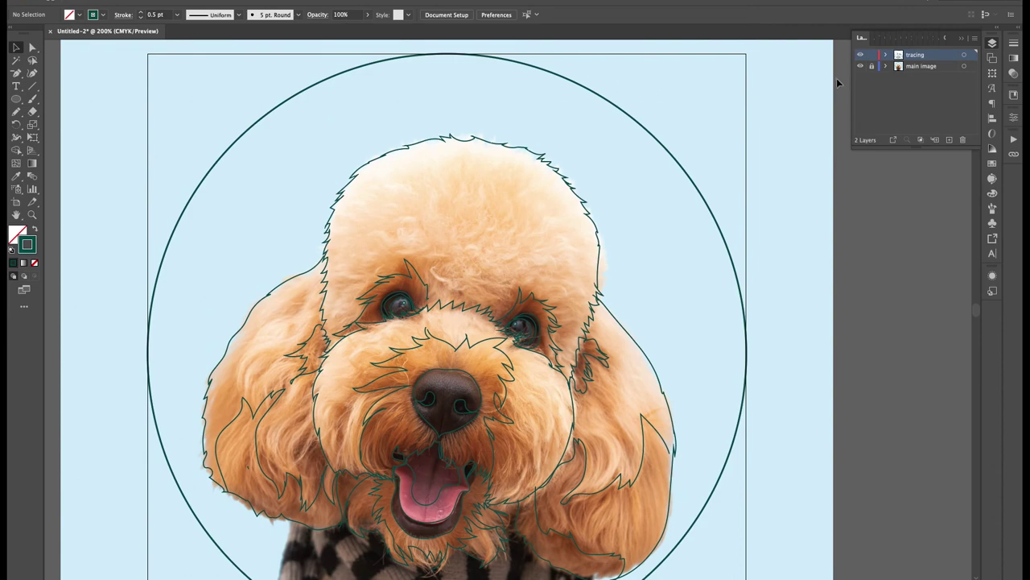
click(859, 66)
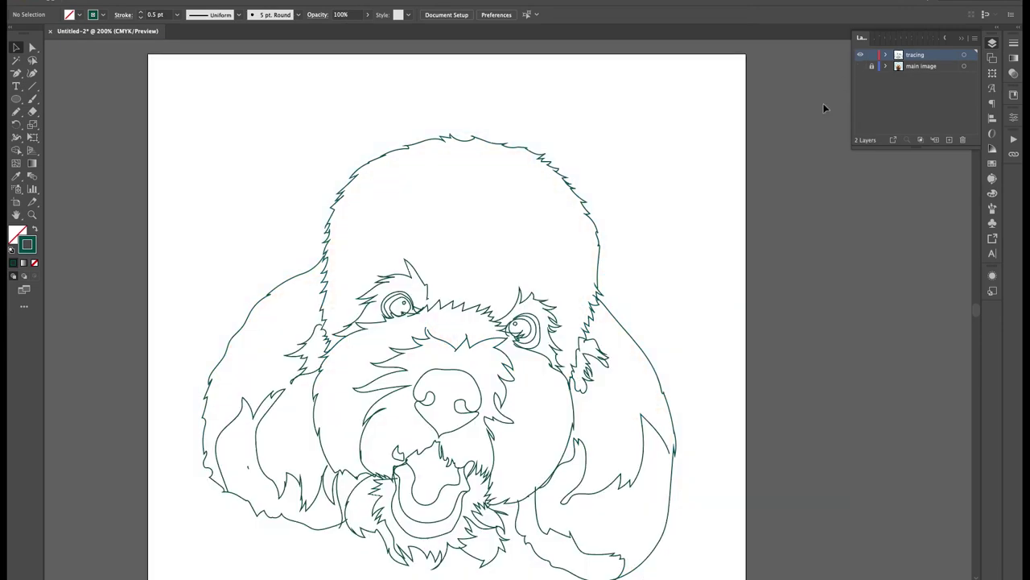
Examine the traced outlines without the photo, first as a whole and then close up around the eyes and brow
key(super+minus)
key(super+minus)
key(super+minus)
key(super+equal)
key(super+equal)
key(super+equal)
key(super+equal)
key(super+equal)
key(super+equal)
key(super+equal)
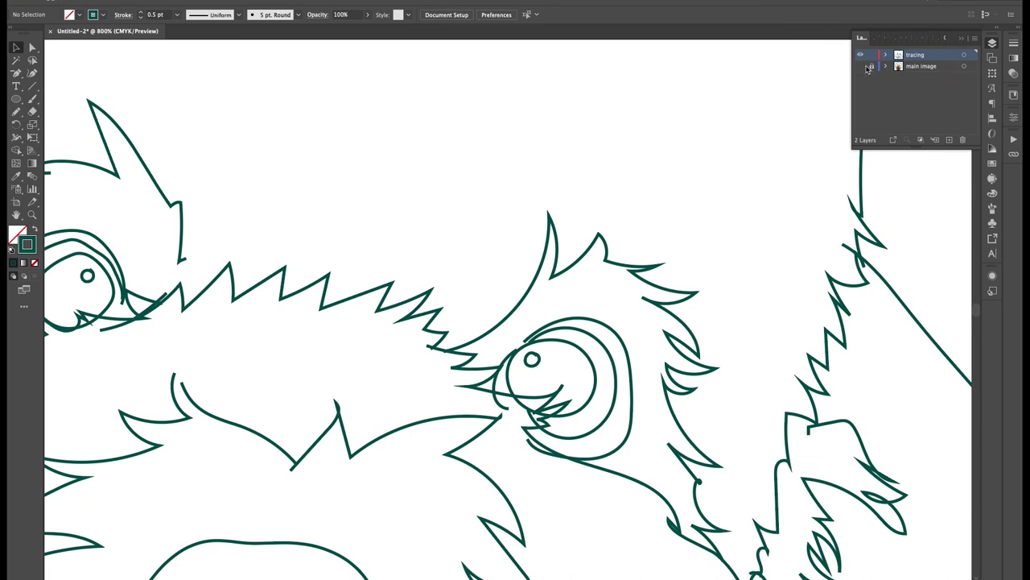
Cut the right eye's iris circle with Scissors around its lower-left arc and delete the segment overlapping the fur
click(529, 414)
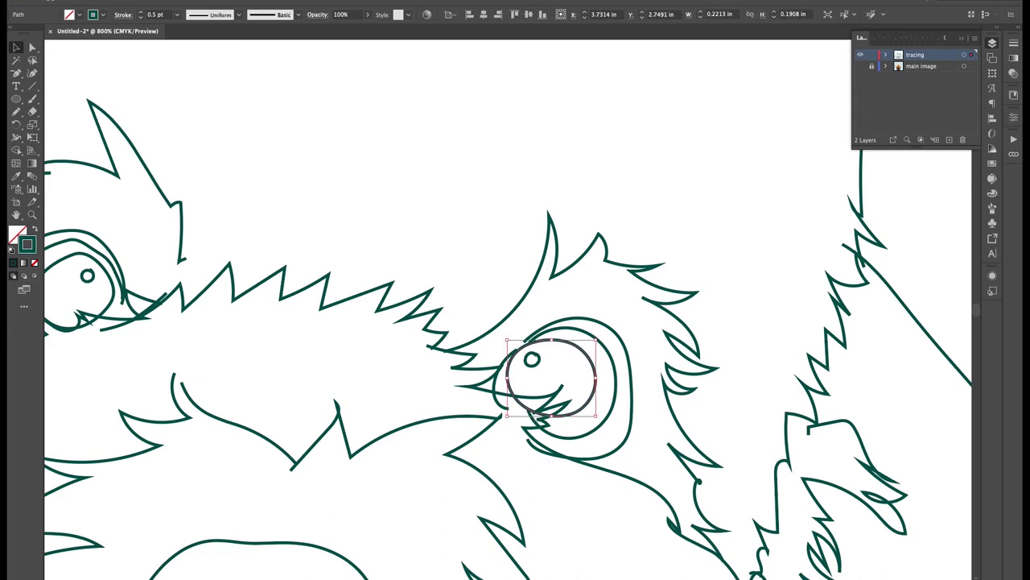
click(32, 112)
click(65, 124)
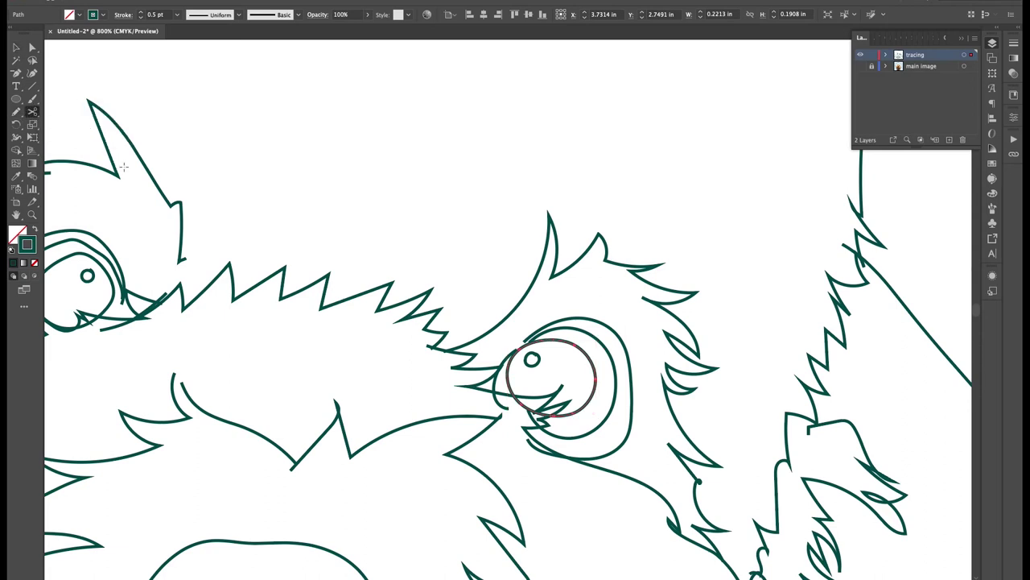
click(524, 405)
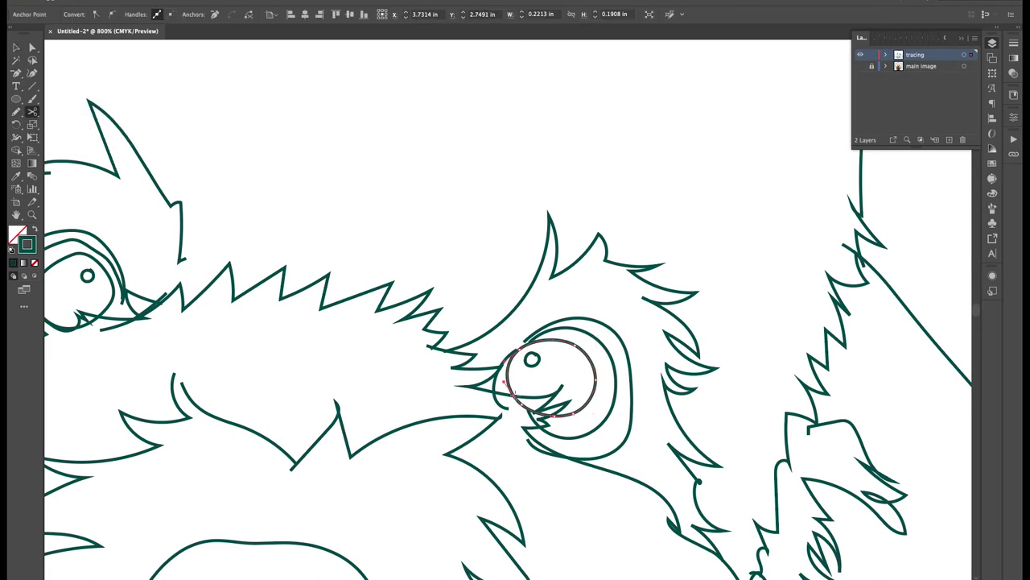
click(555, 415)
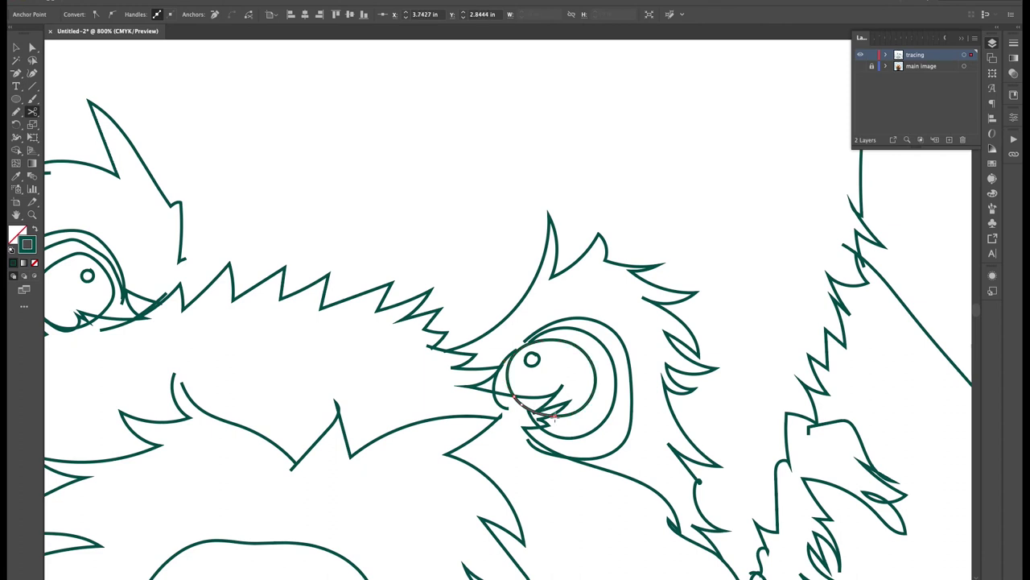
key(Delete)
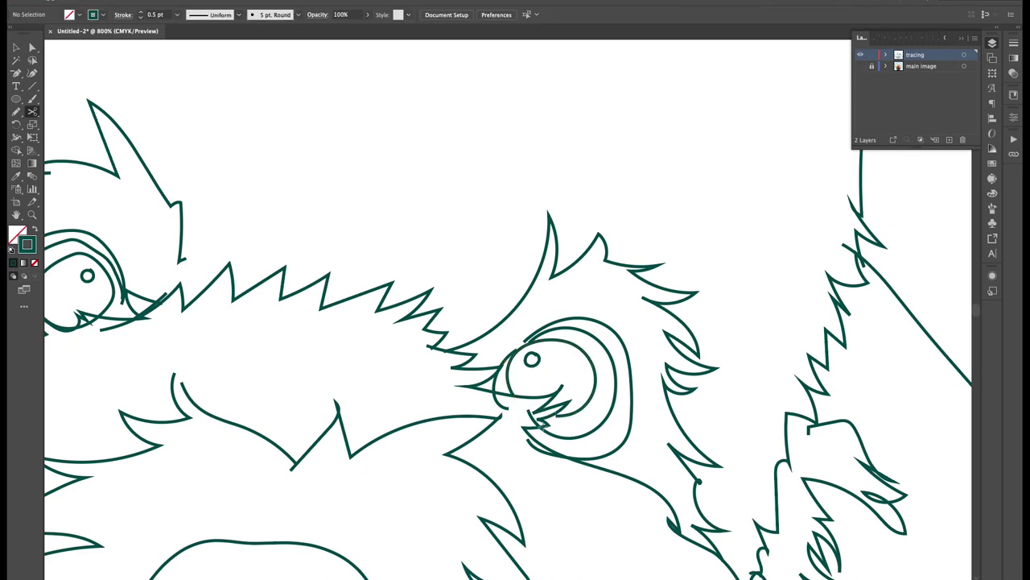
Cut the ring around the right eye's iris at the lower fur tufts and delete its overhanging end pieces
key(v)
click(554, 437)
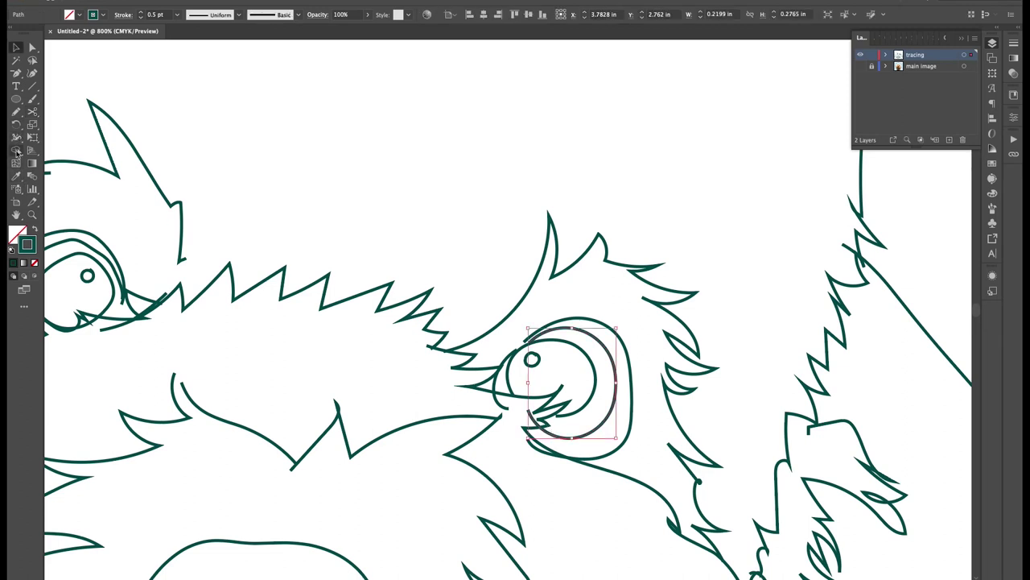
click(32, 113)
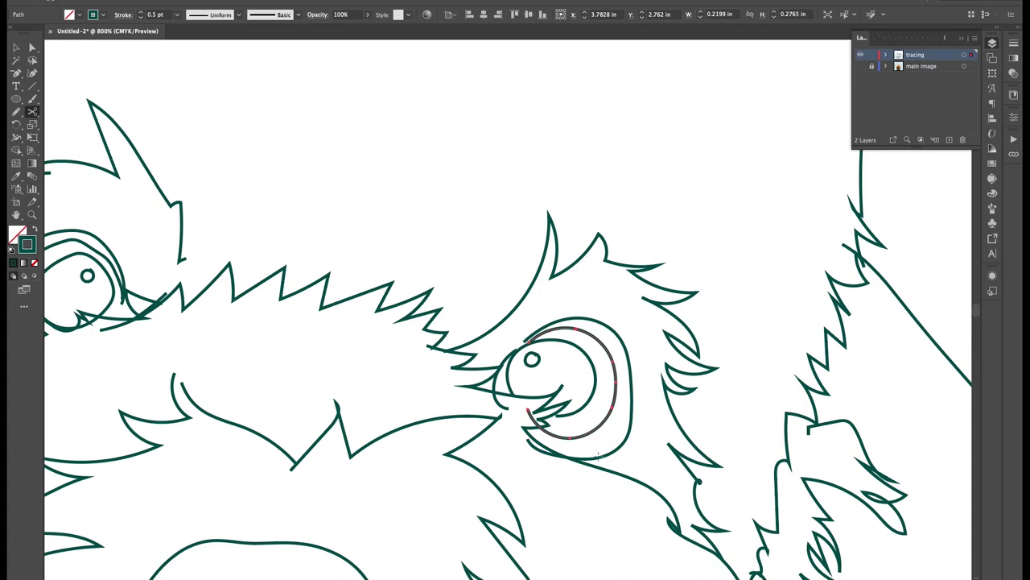
click(540, 425)
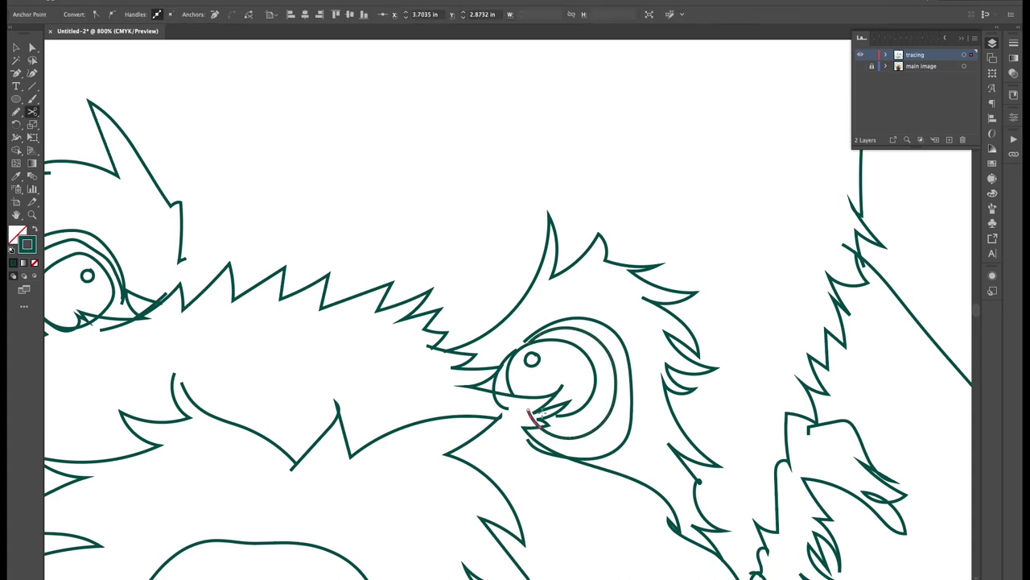
key(Delete)
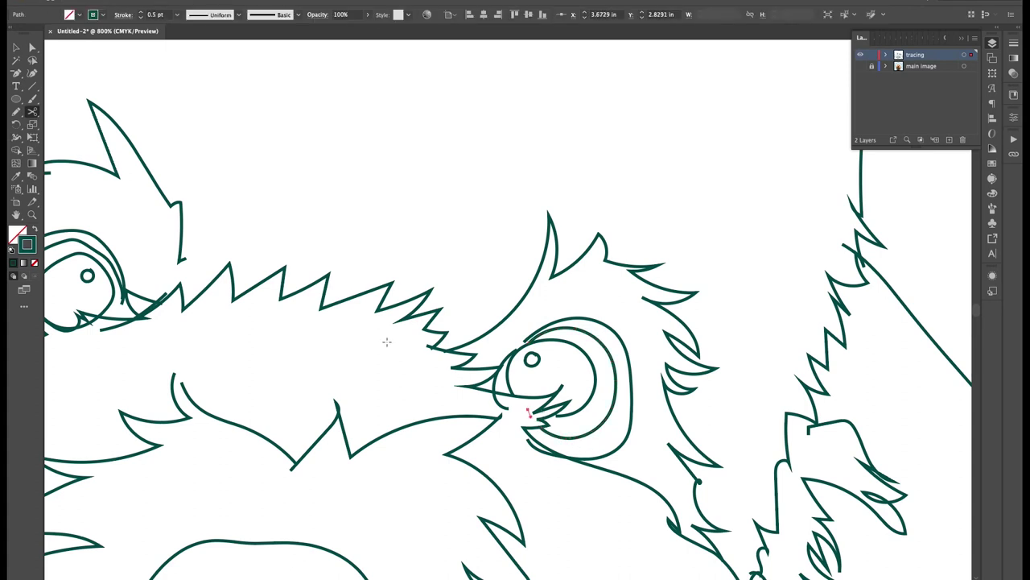
key(Delete)
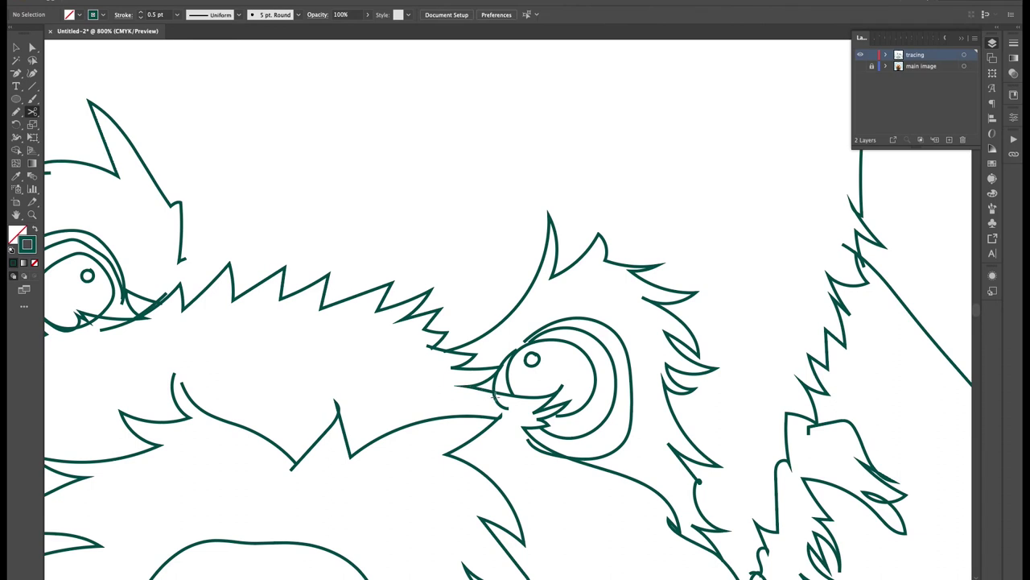
Trim the right eye's inner-corner curve with Scissors by deleting the part extending below the lower lid line
key(v)
click(495, 393)
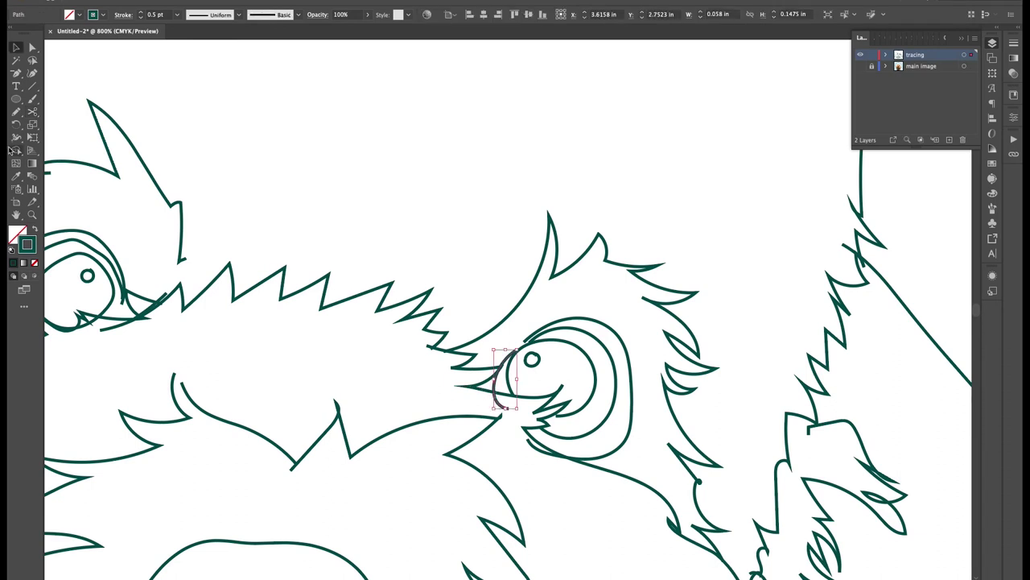
click(32, 111)
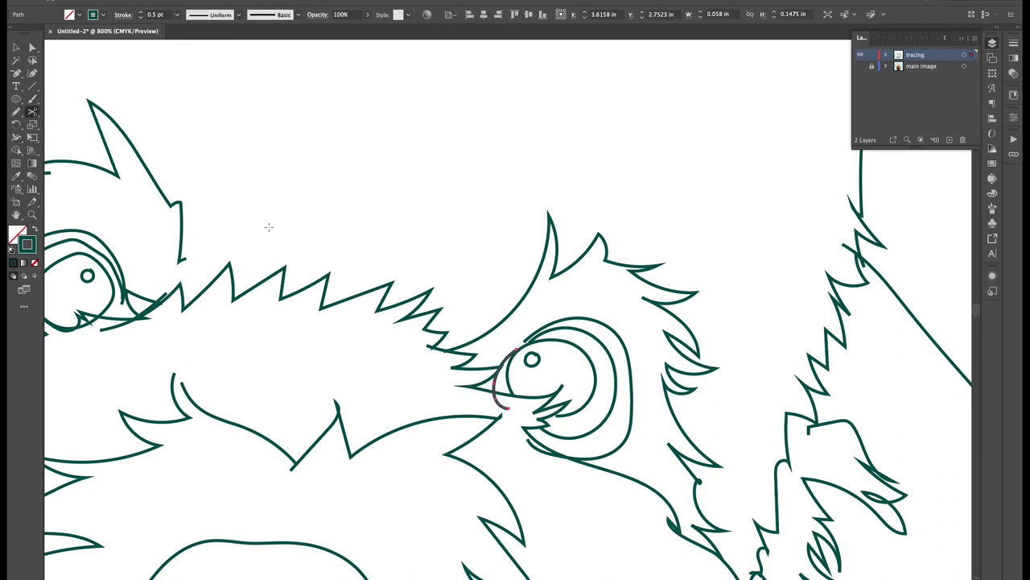
click(505, 408)
key(Delete)
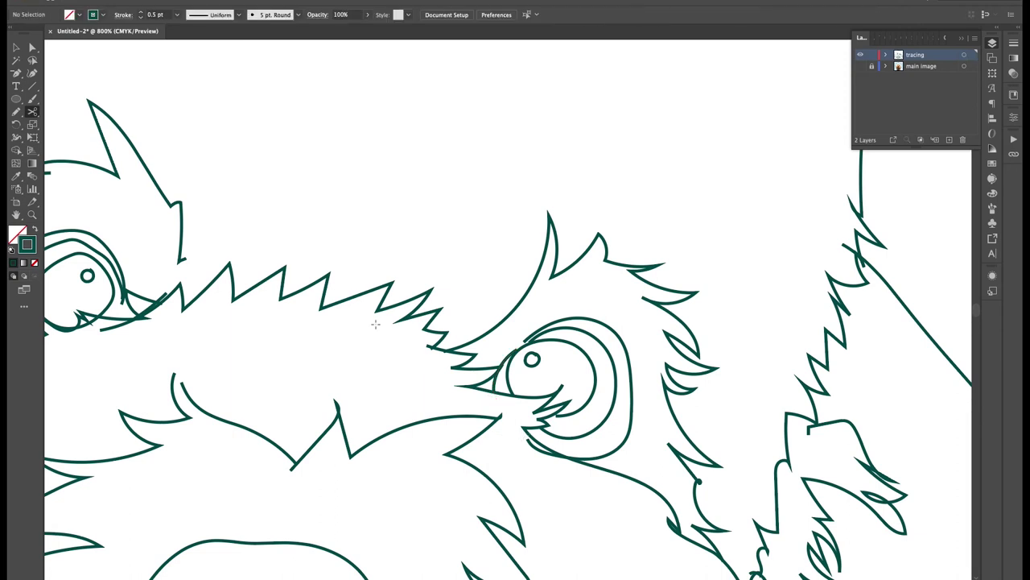
Cut the right eye's outermost ring where it meets the lower lid line and delete the overlapping end segment
key(v)
click(598, 463)
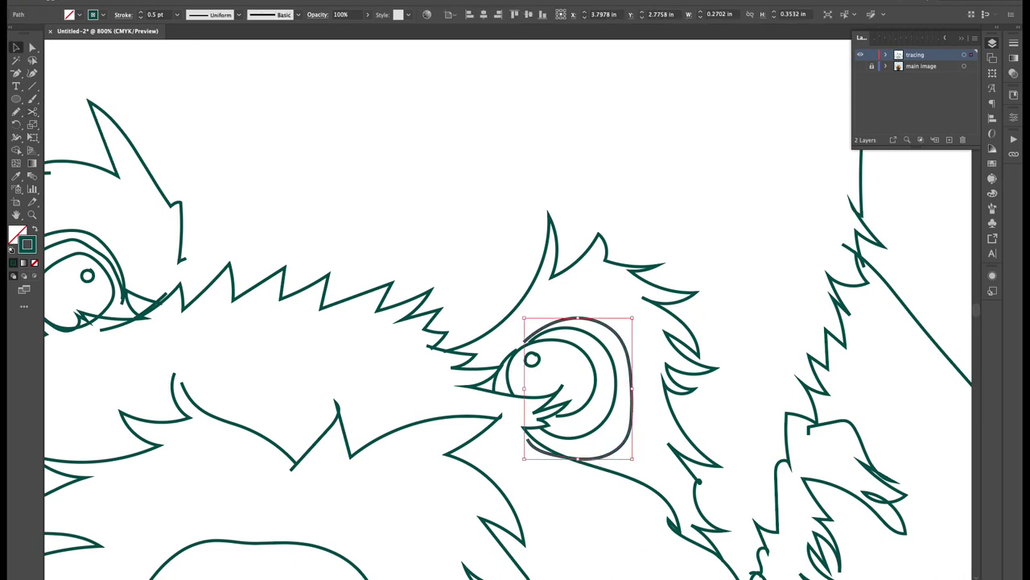
click(32, 111)
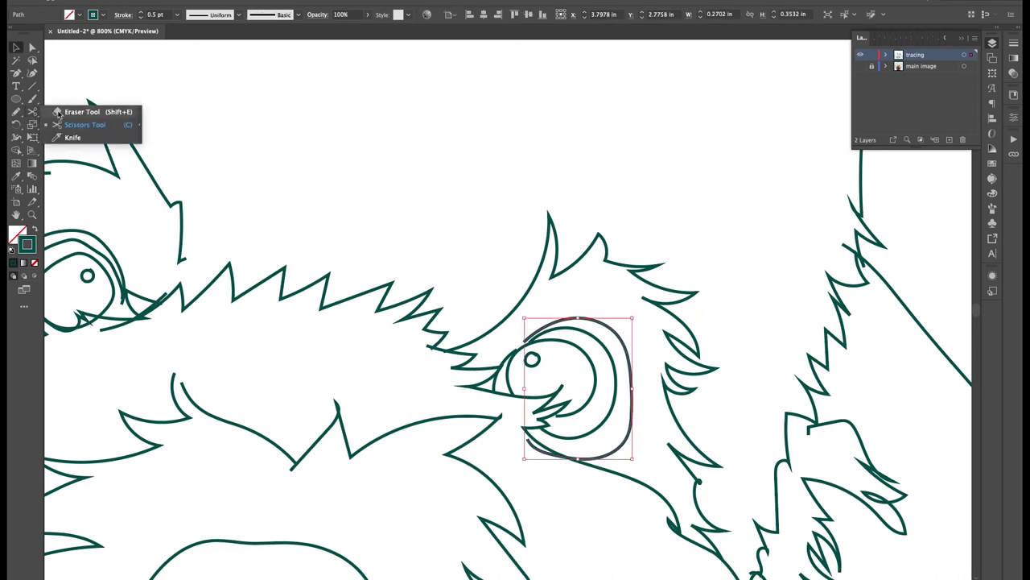
click(58, 113)
click(33, 112)
click(58, 125)
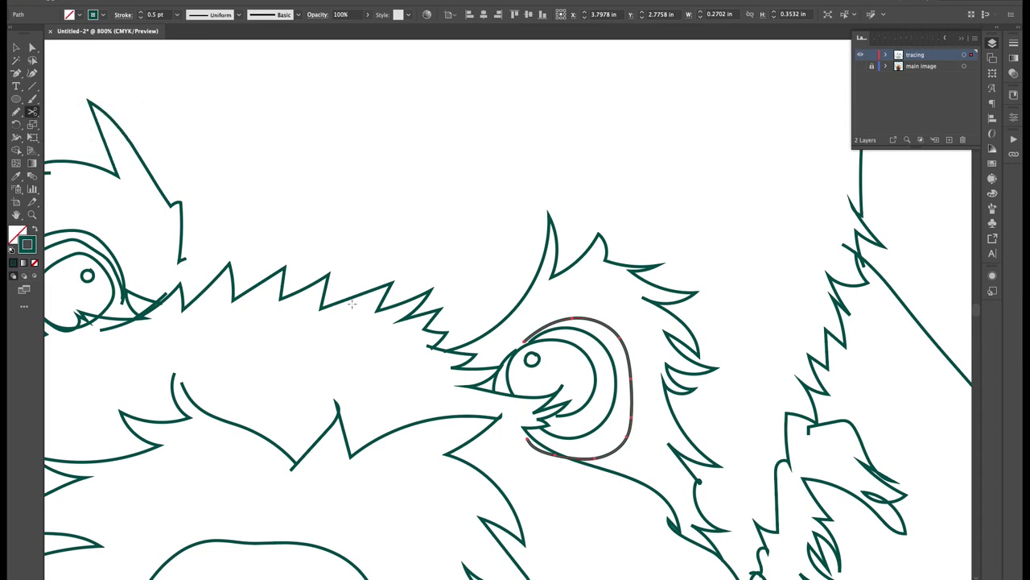
click(560, 456)
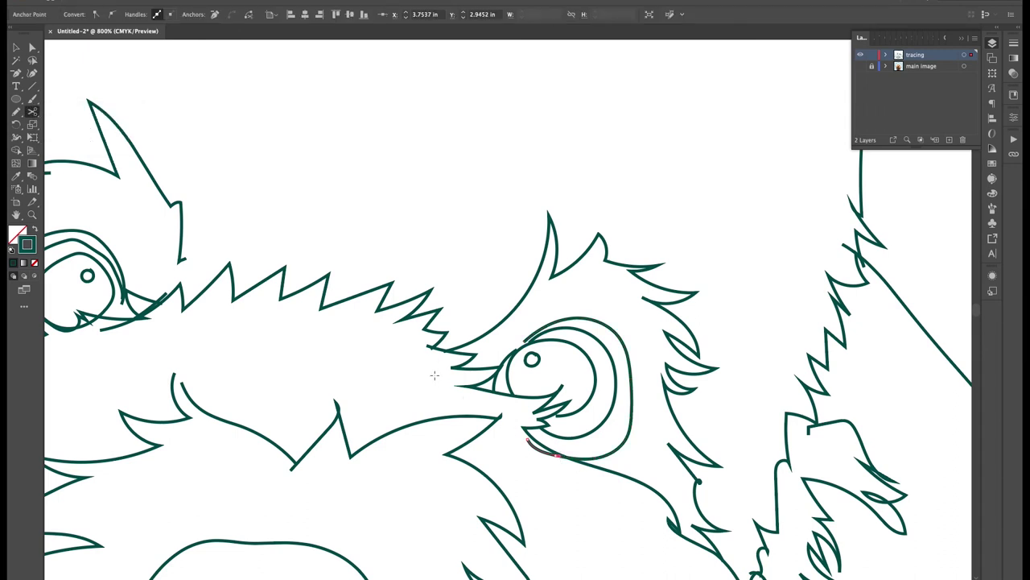
key(Delete)
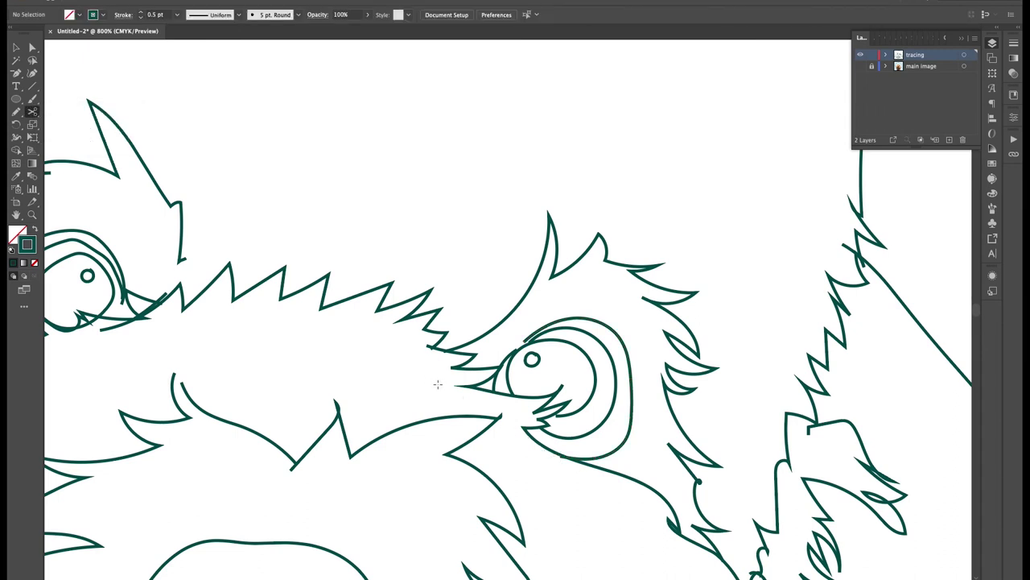
Delete the stray stroke overlapping the jagged muzzle line at the left eye's inner corner
key(super+minus)
key(super+minus)
key(super+minus)
key(super+minus)
scroll(493, 329, up, 8)
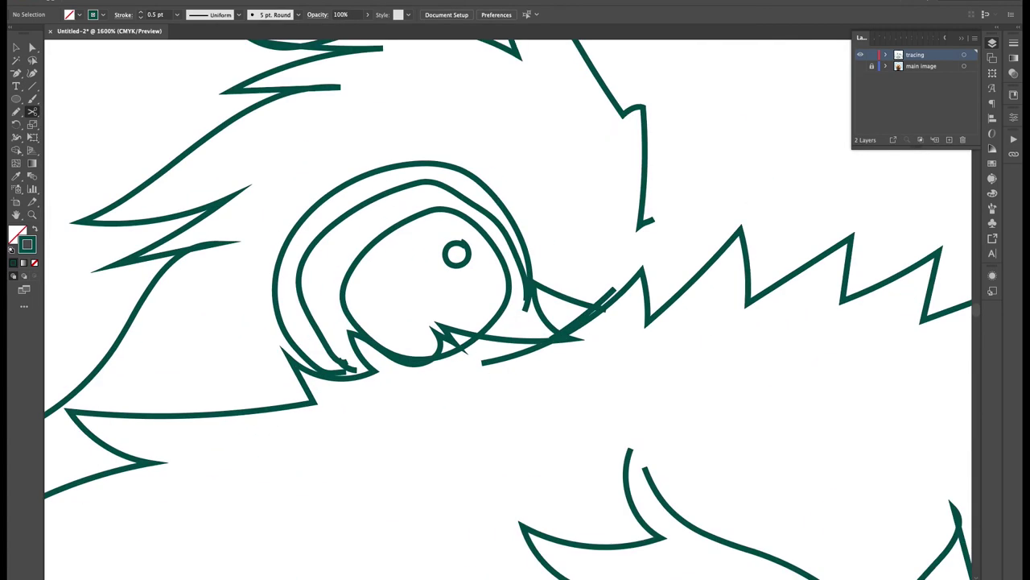
scroll(605, 267, down, 8)
scroll(574, 425, up, 4)
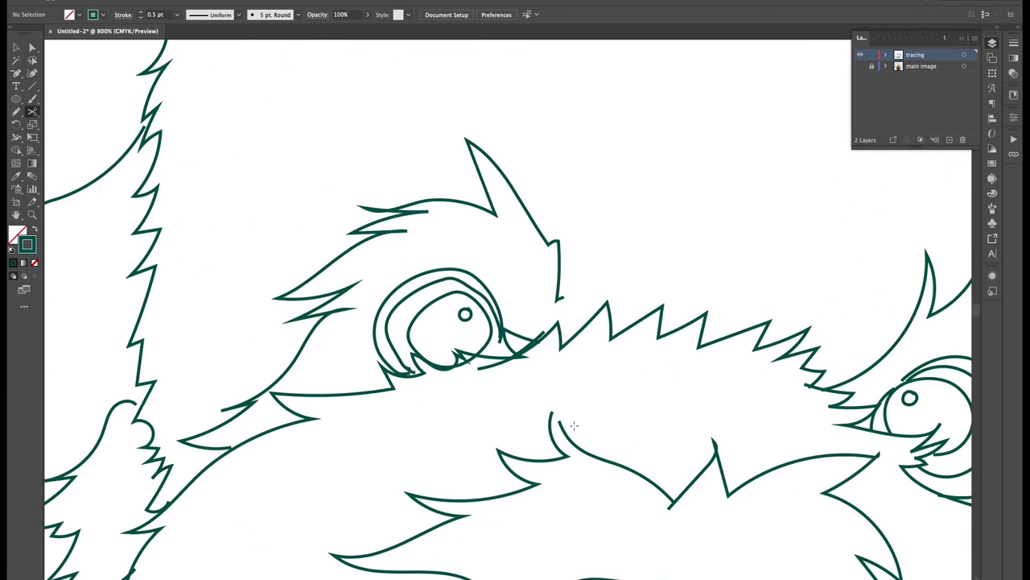
click(503, 366)
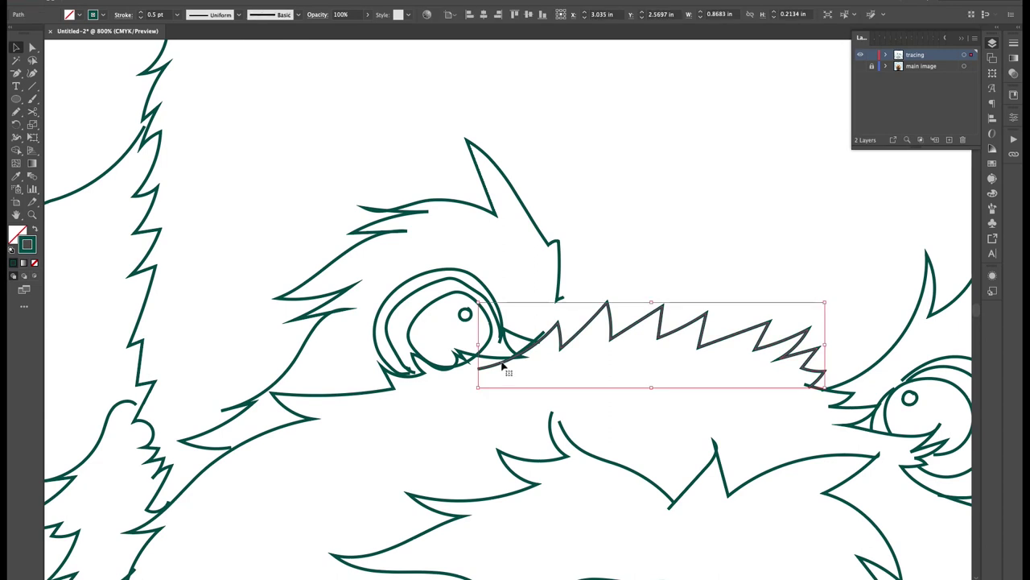
click(521, 349)
click(538, 335)
key(Delete)
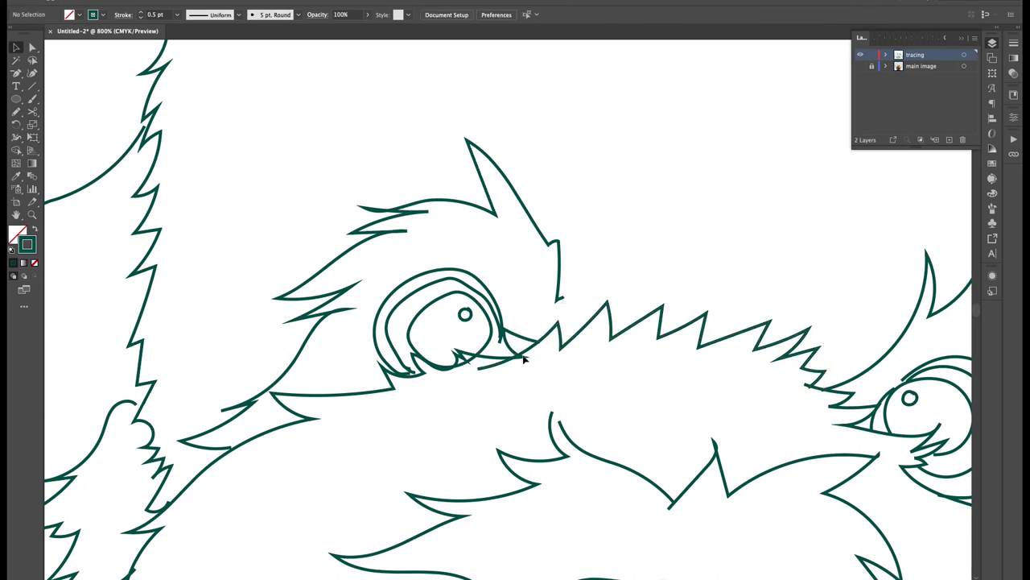
Cut the jagged muzzle line at the left eye's inner corner and delete its tail running under the eye
click(528, 358)
key(c)
right_click(538, 343)
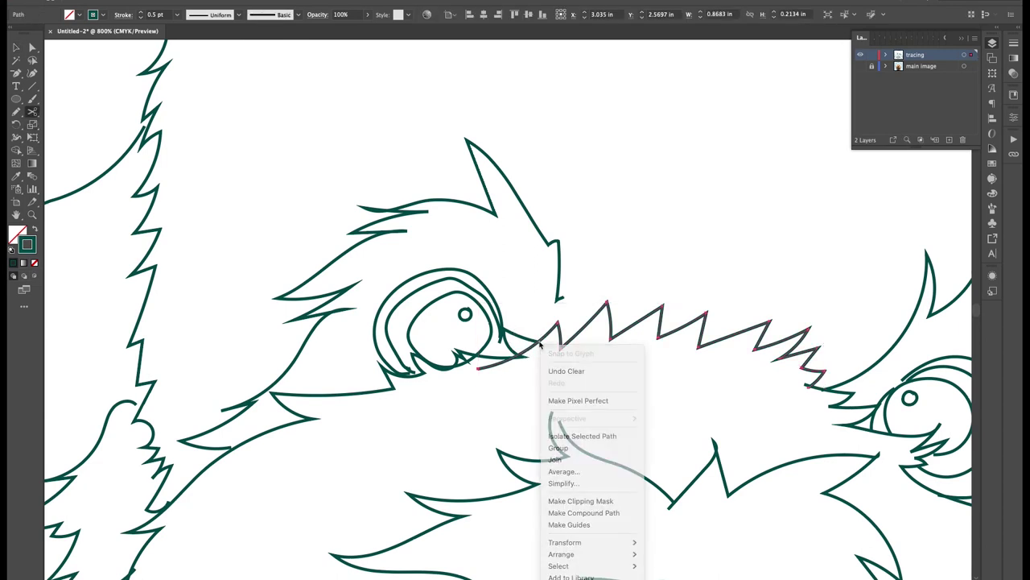
click(538, 342)
key(v)
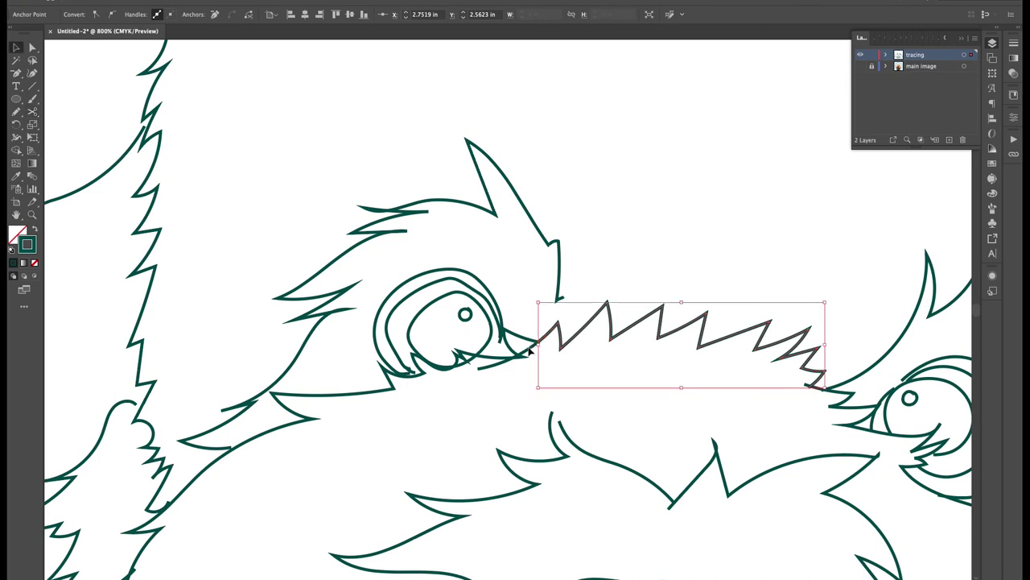
click(528, 352)
key(Delete)
Select the left eye's iris outline and cut it with Scissors where it crosses the lower fur tuft
click(470, 366)
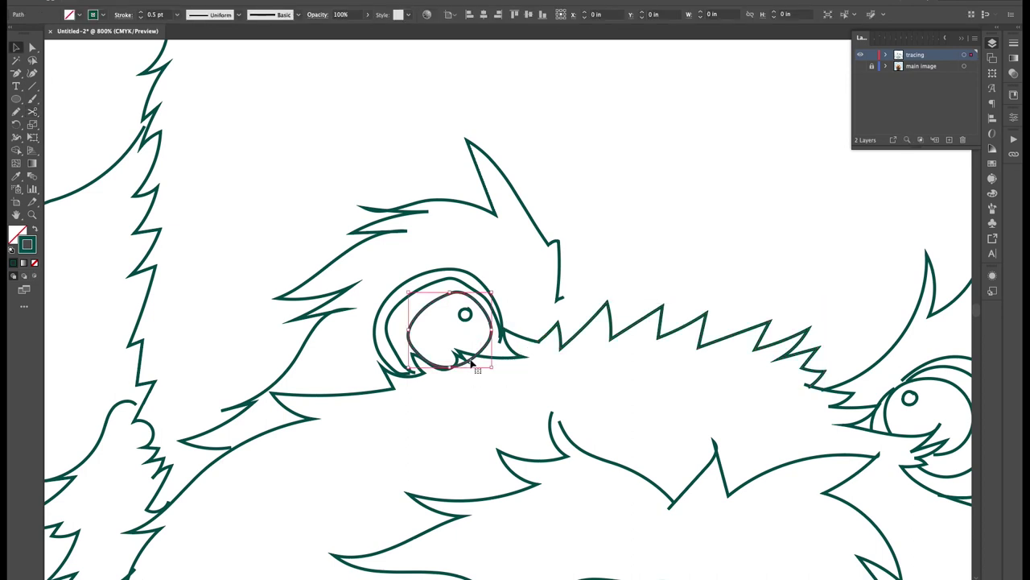
key(c)
click(482, 356)
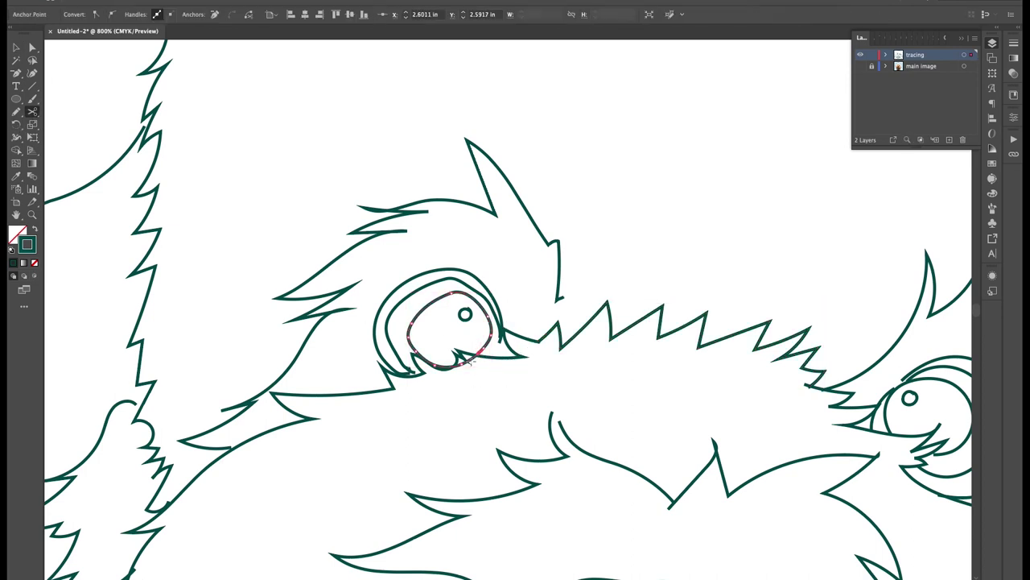
click(457, 366)
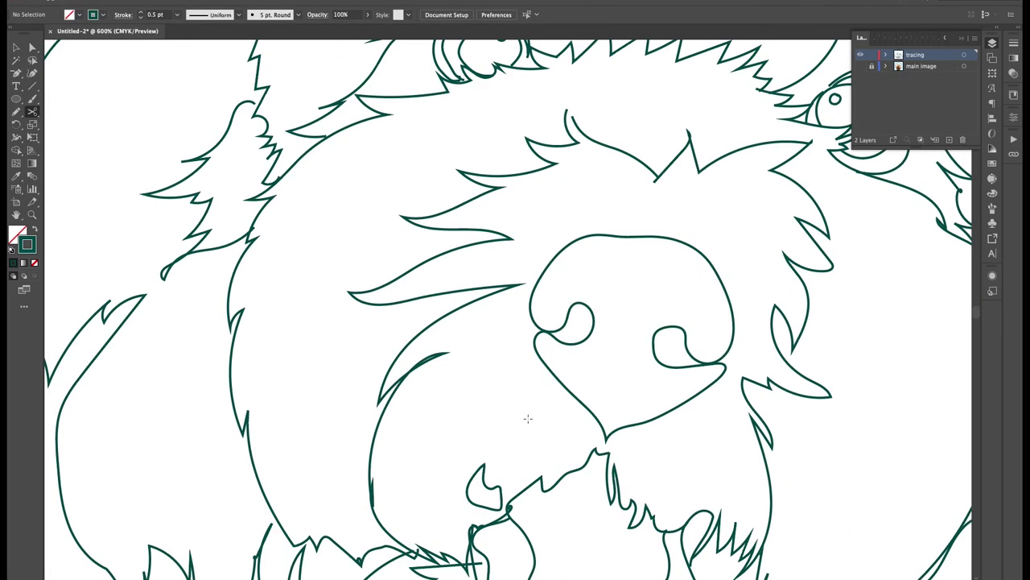
Compare the muzzle, mouth and chin outlines with and without the photo, leaving the main image layer visible
scroll(528, 418, down, 4)
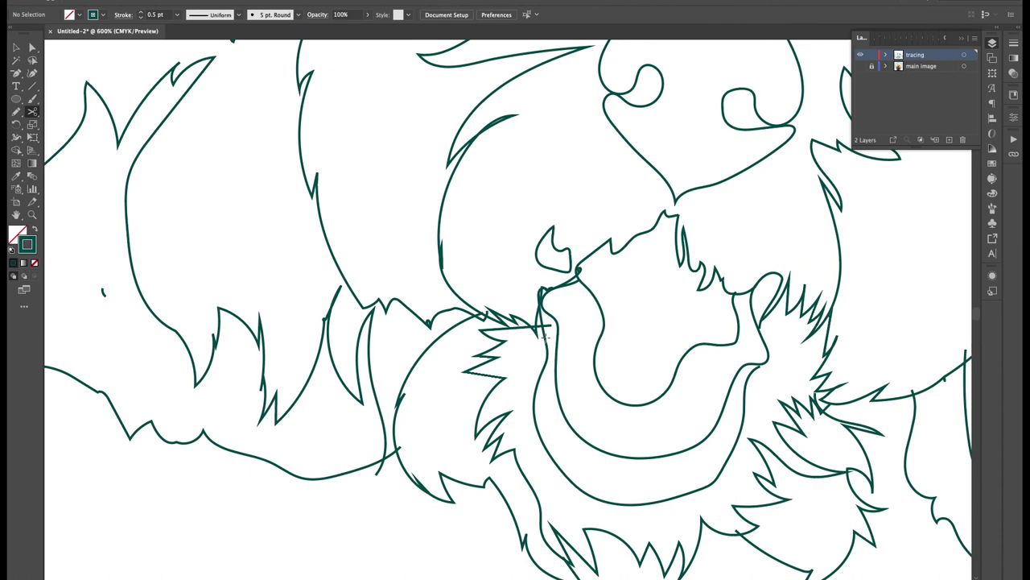
click(859, 66)
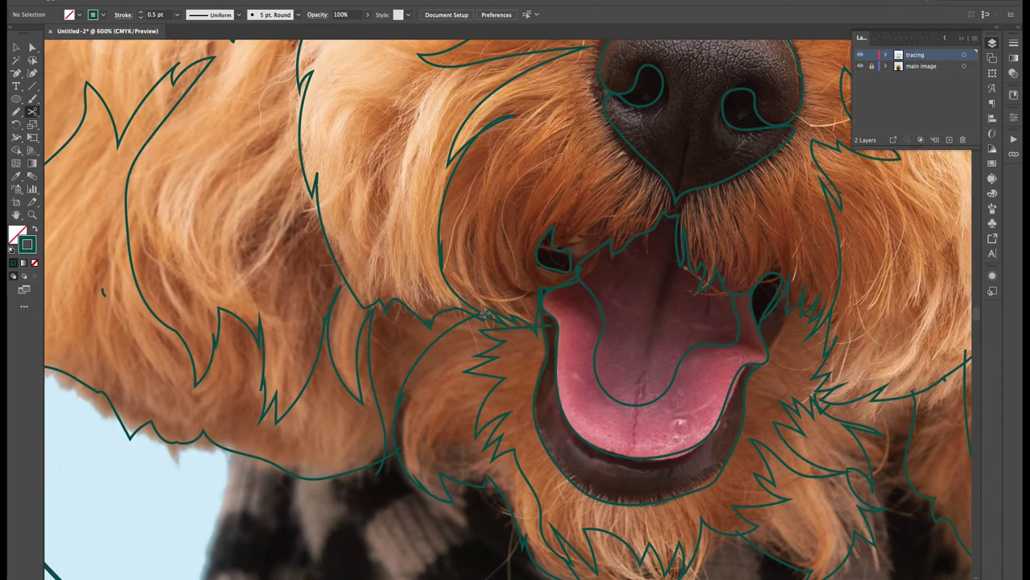
key(v)
key(ctrl+minus)
key(ctrl+minus)
click(860, 66)
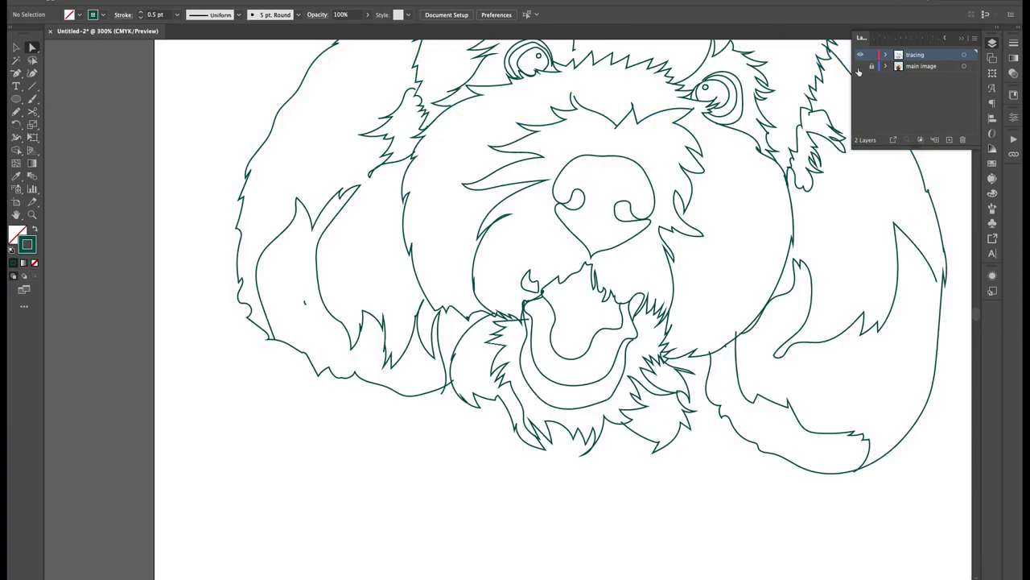
click(860, 66)
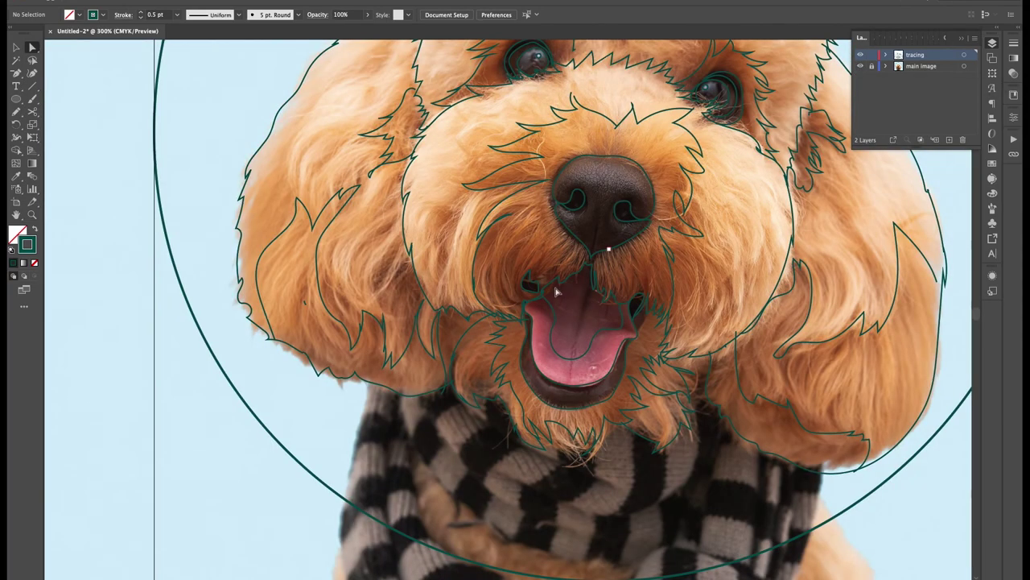
Delete the fur outline left of the chin and redraw it with the Pencil, about 0.49 in wide and 0.68 in high
click(472, 331)
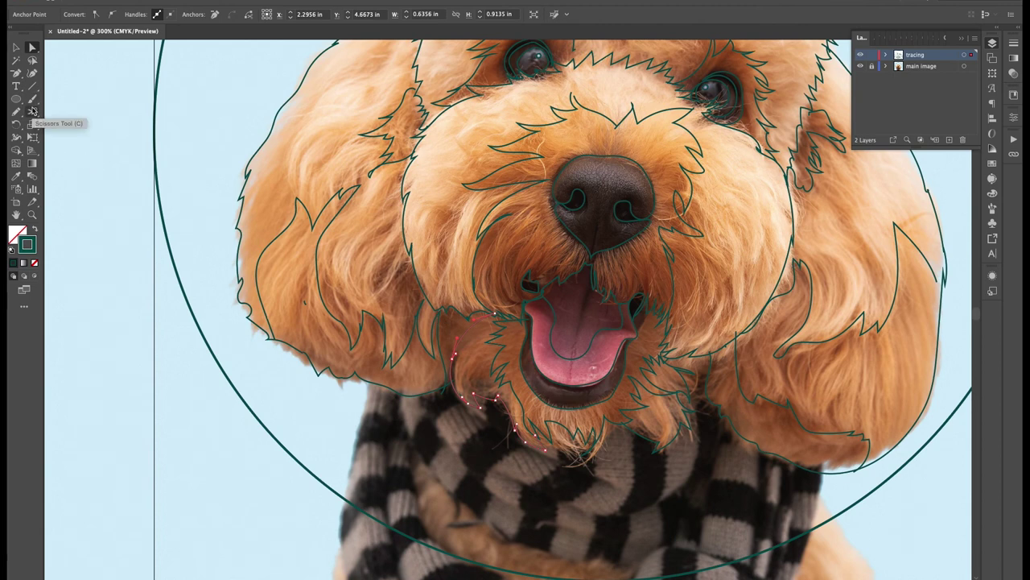
click(442, 344)
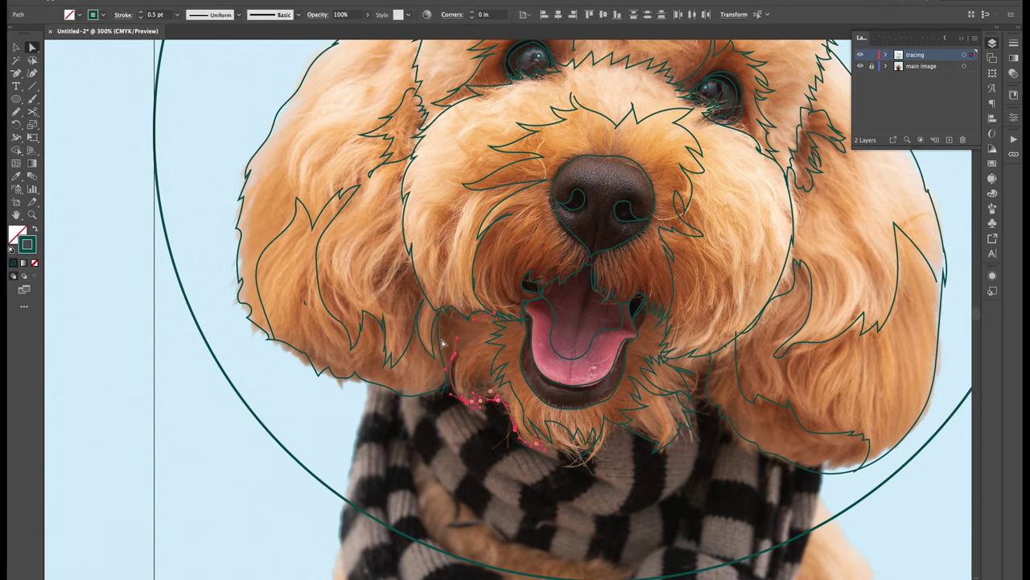
click(457, 296)
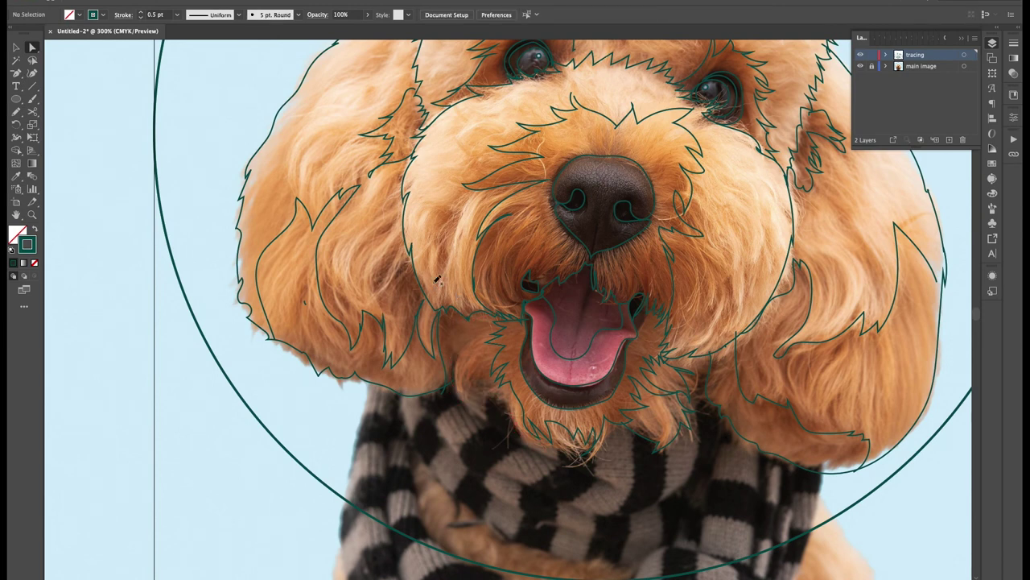
key(n)
mouse_move(442, 306)
mouse_down()
mouse_move(459, 323)
mouse_move(454, 354)
mouse_move(481, 405)
mouse_move(479, 382)
mouse_move(500, 381)
mouse_move(512, 399)
mouse_move(520, 391)
mouse_up()
key(v)
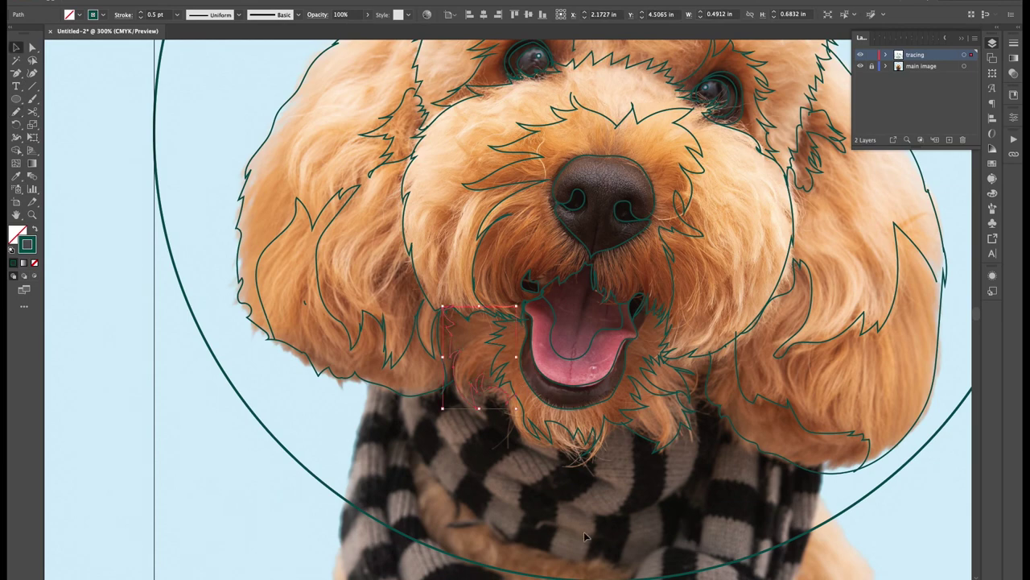
Deselect the redrawn fur outline and hide the main image layer to check the whole tracing on its own
click(694, 206)
click(859, 66)
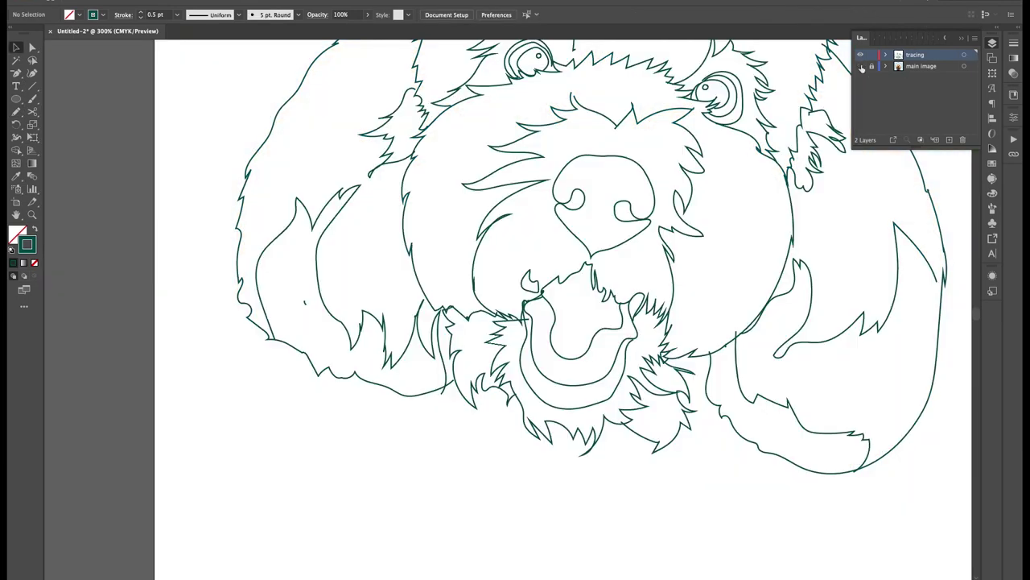
key(super+1)
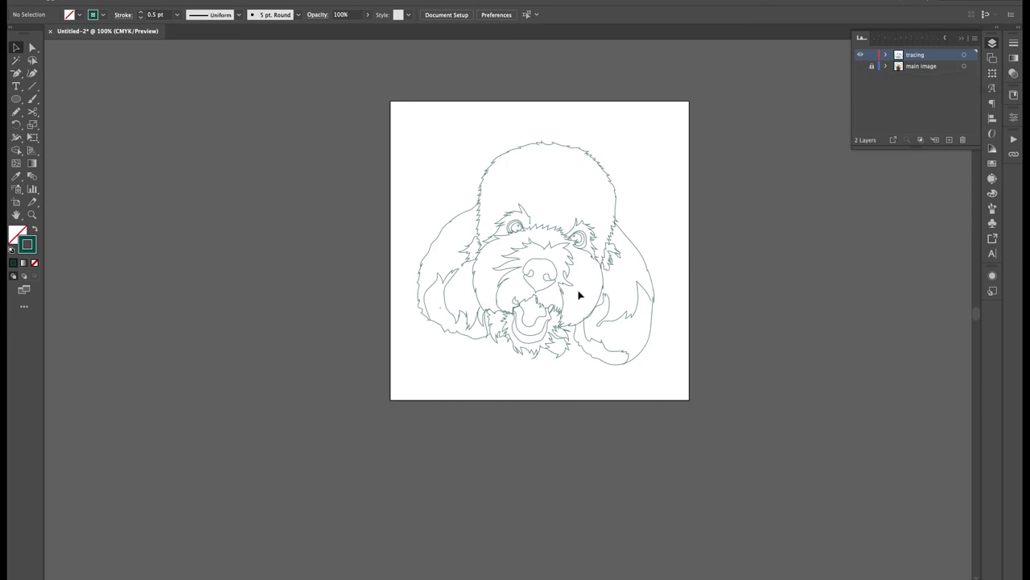
Cut the chin fur outline with Scissors where it meets the left corner of the mouth and delete the stub crossing the lip line
scroll(578, 295, up, 5)
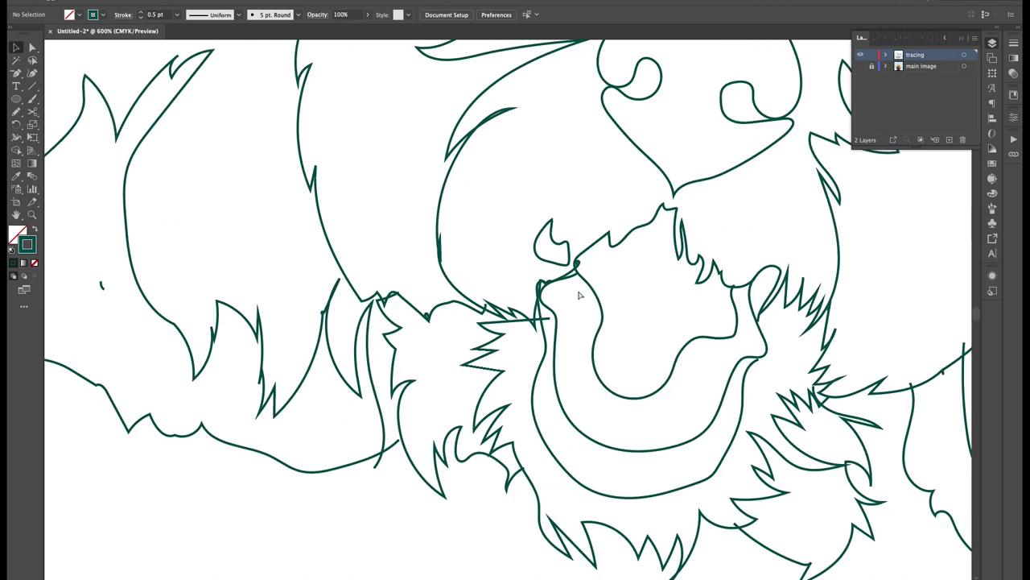
click(520, 324)
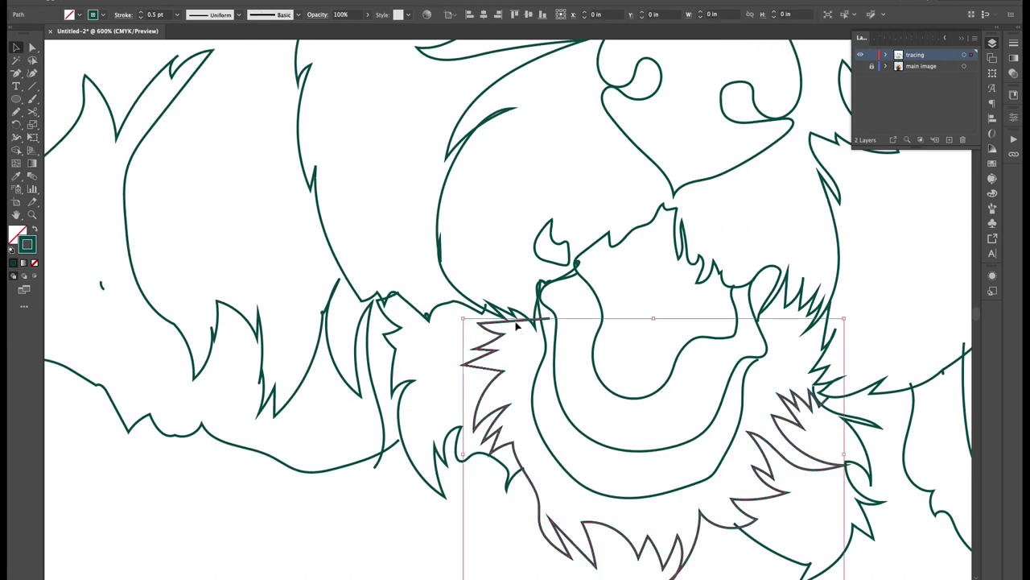
click(32, 111)
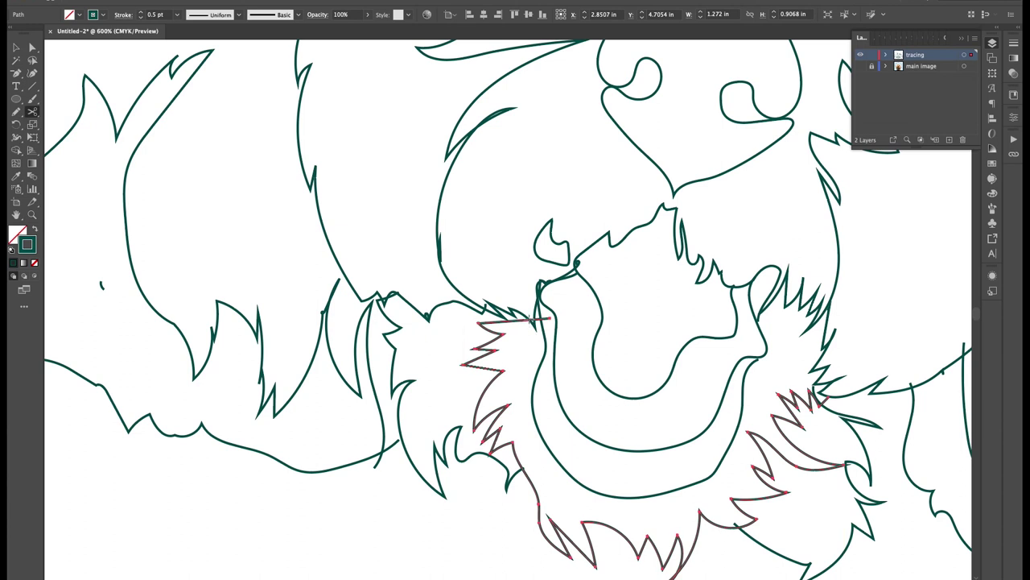
click(538, 319)
key(v)
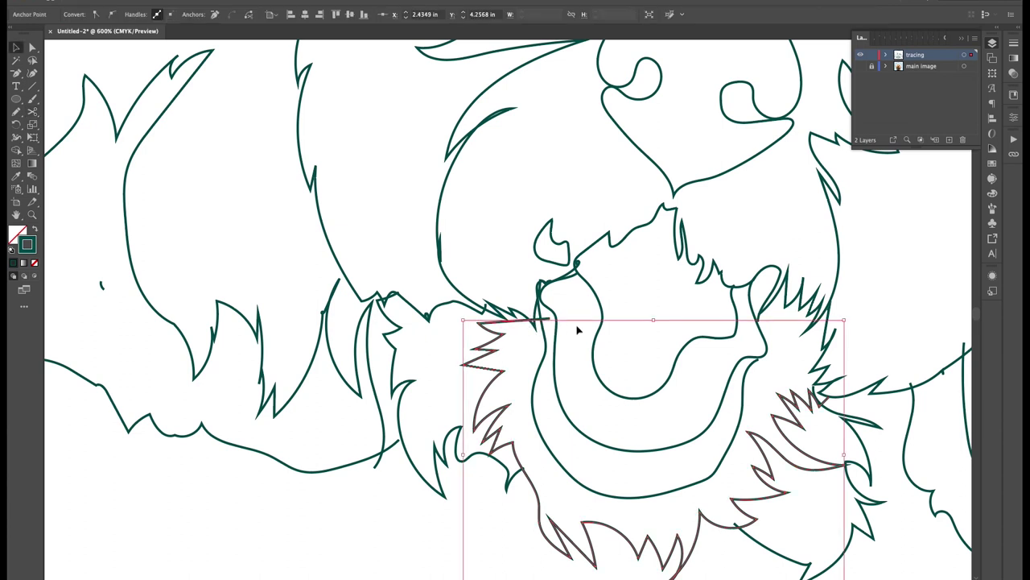
click(546, 322)
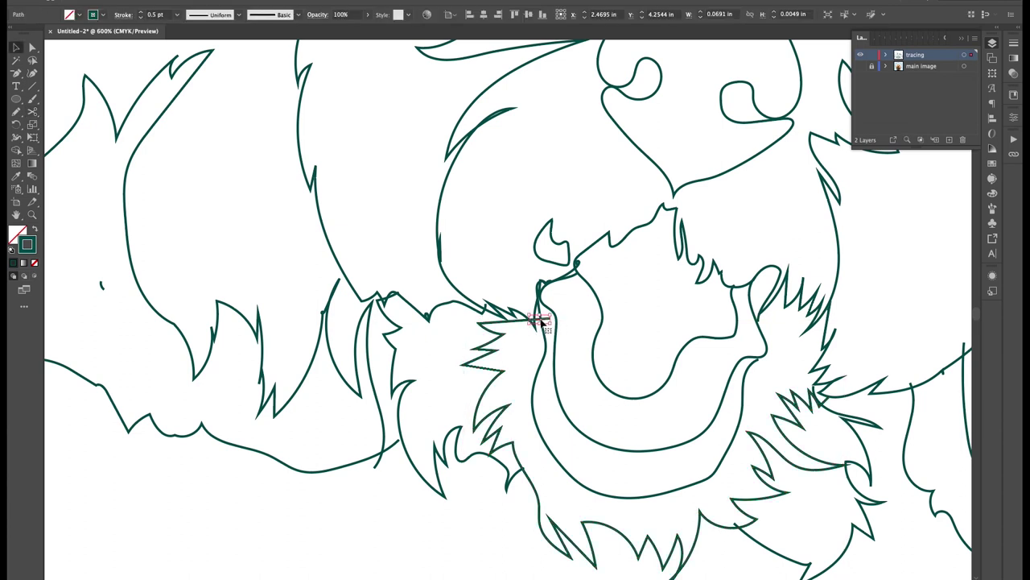
key(Delete)
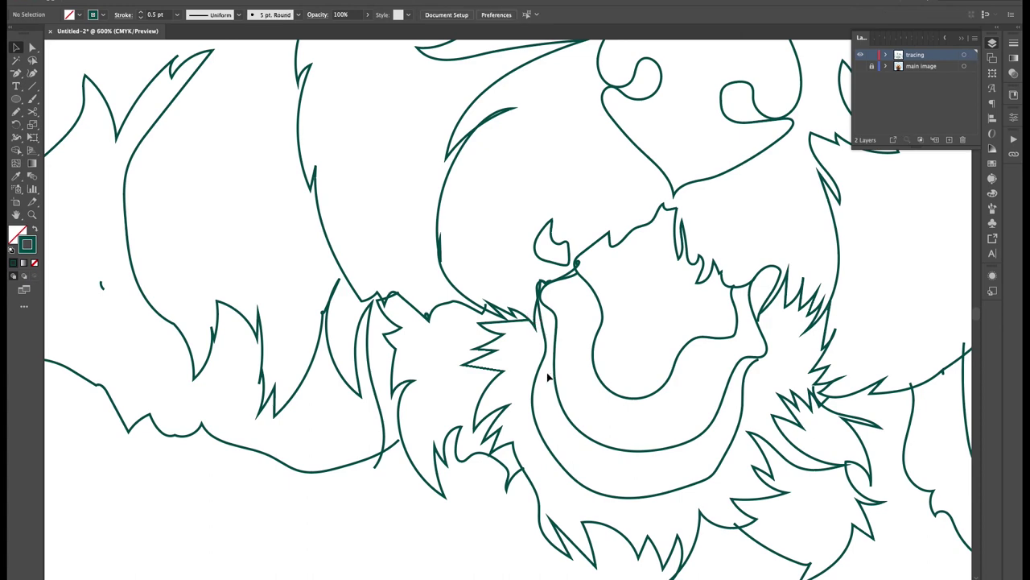
scroll(547, 377, down, 6)
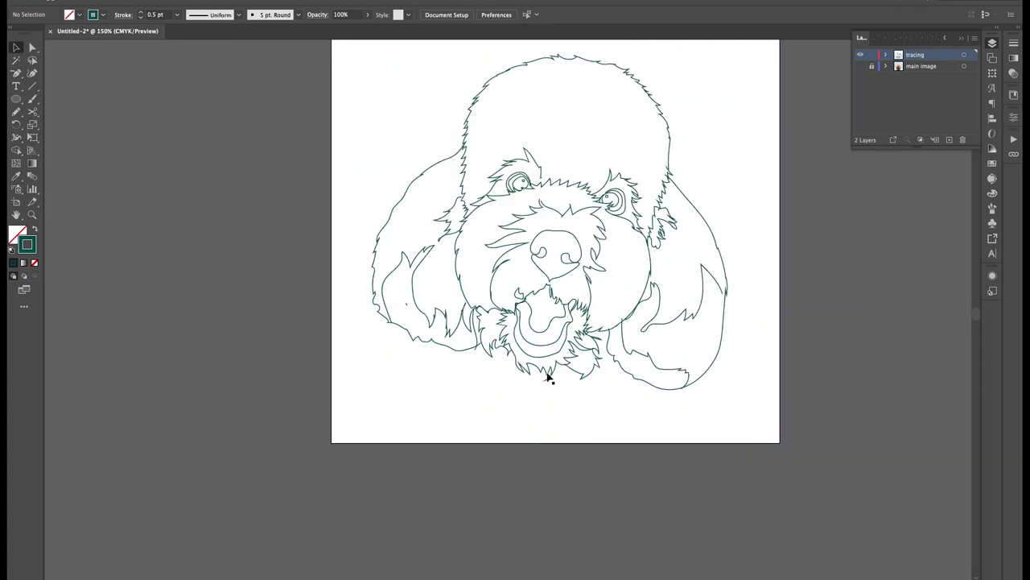